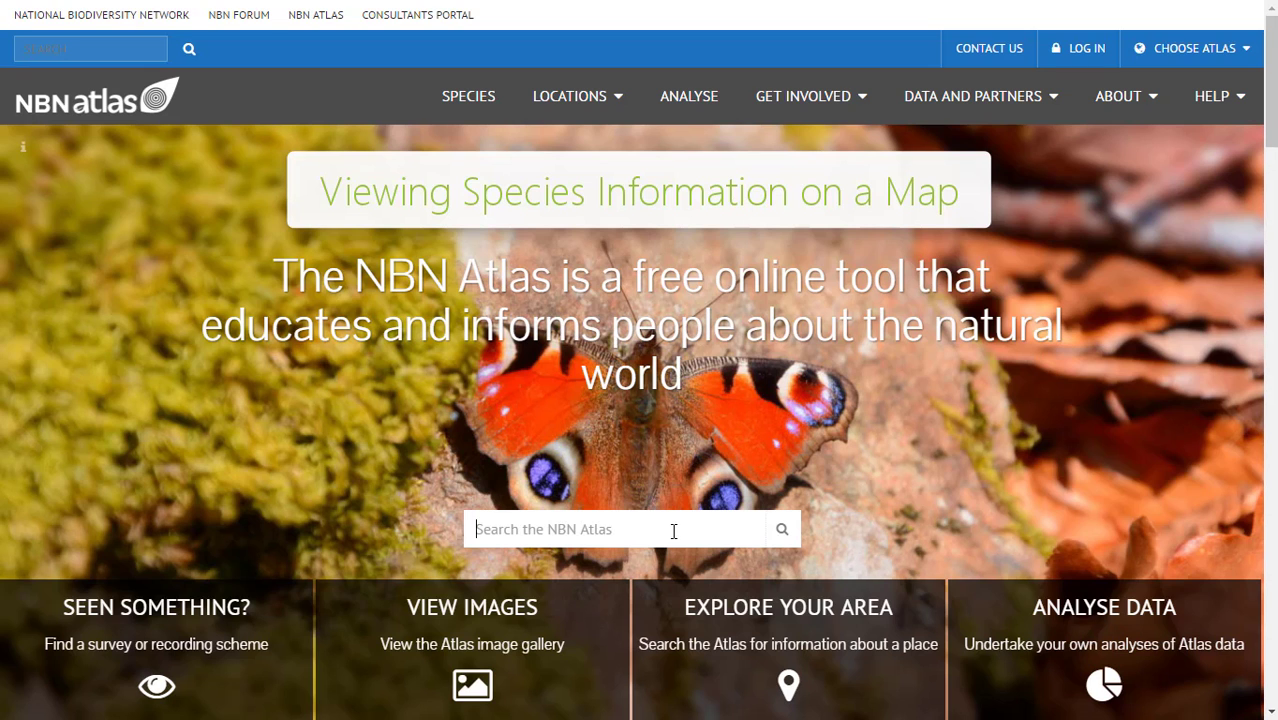
- Search the atlas for 'red squirrel', returning 1,809 results led by Sciurus vulgaris
left_click(674, 531)
type("red squ")
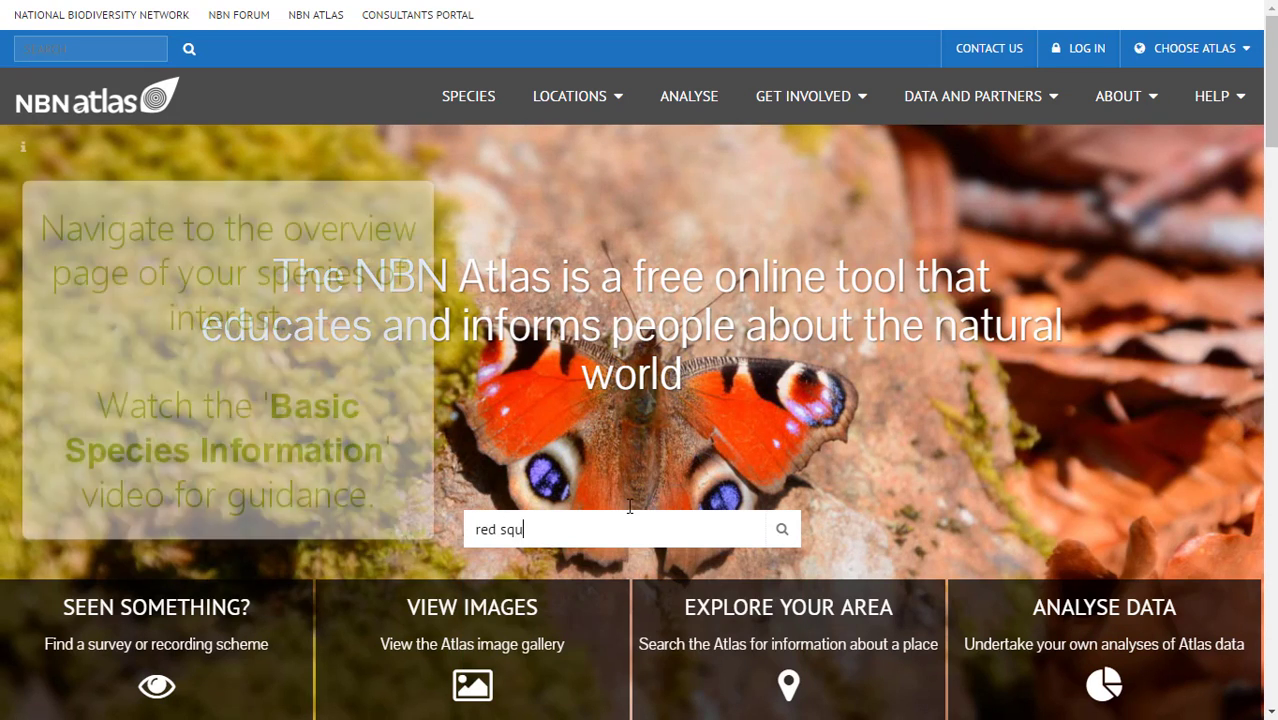
type("irrel")
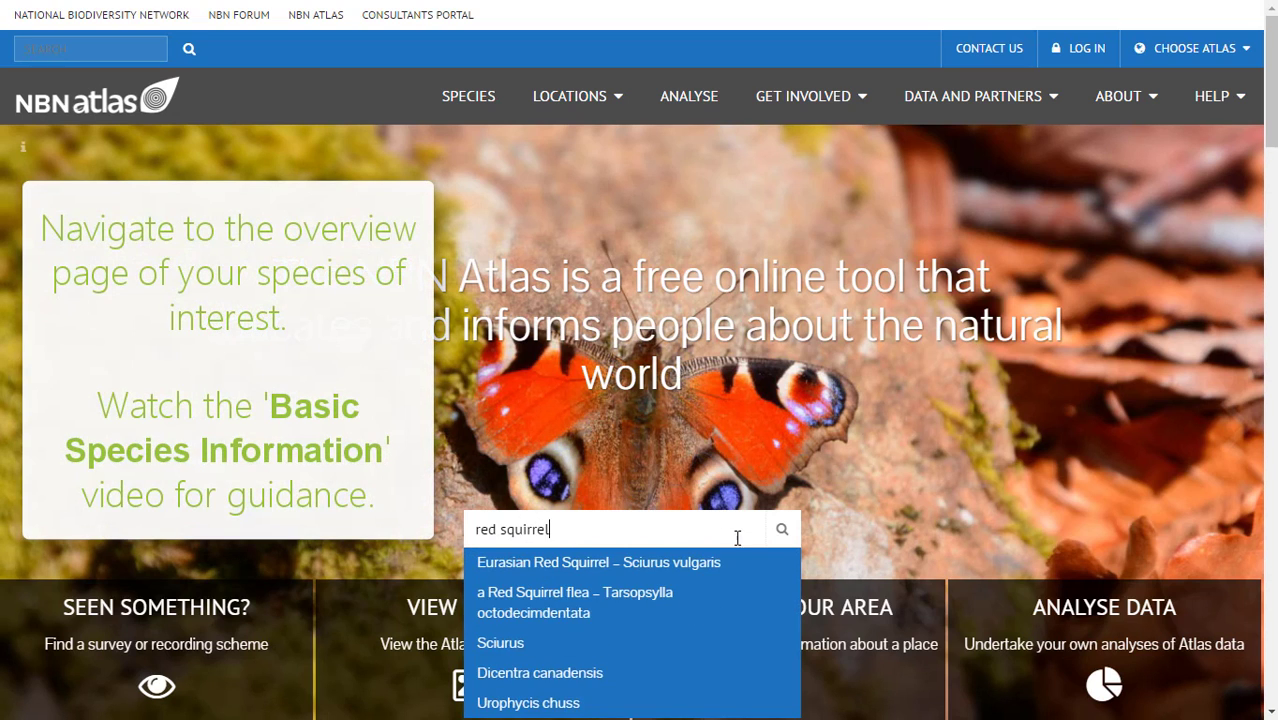
left_click(775, 534)
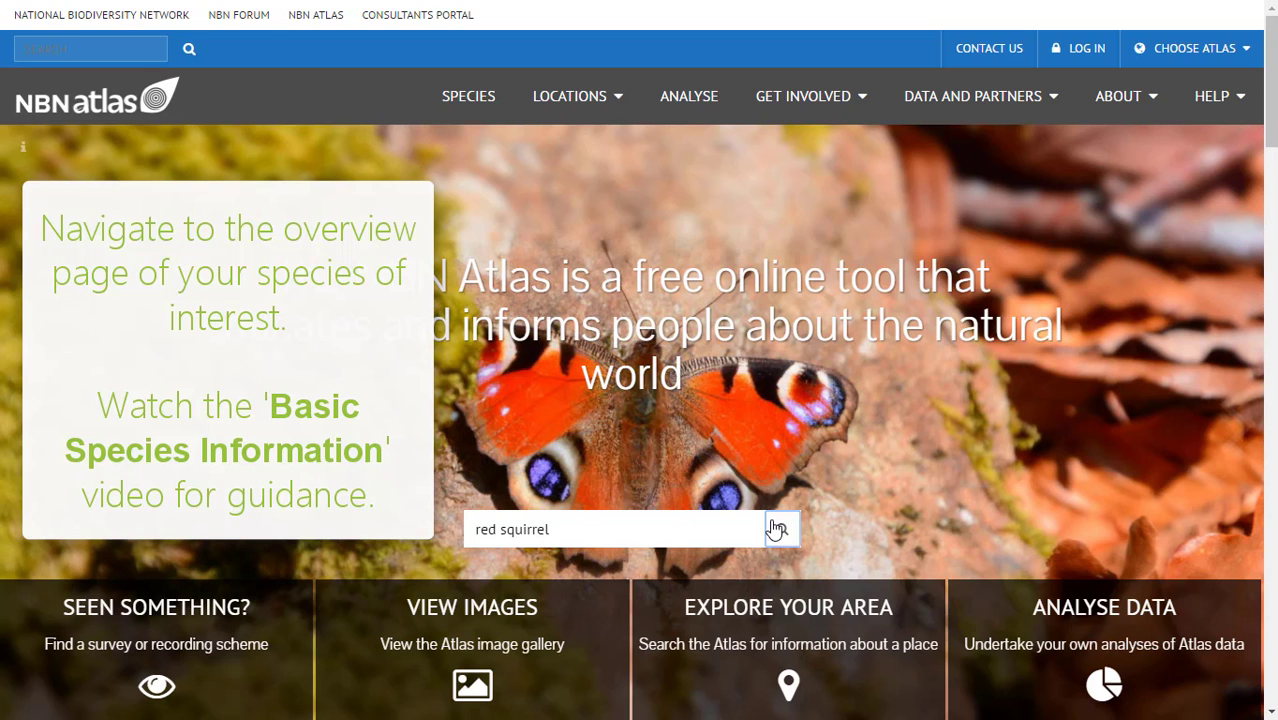
left_click(777, 524)
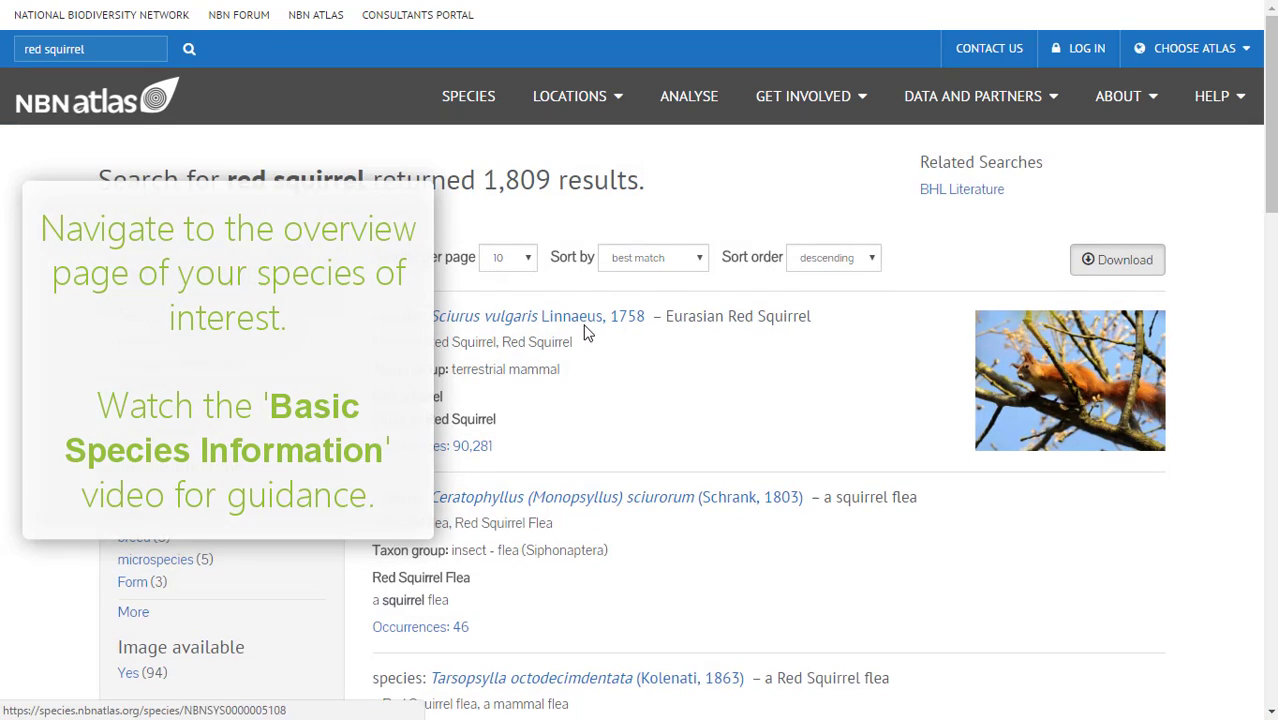
- Open the Sciurus vulgaris species page and its 90,281-record occurrence map
left_click(588, 343)
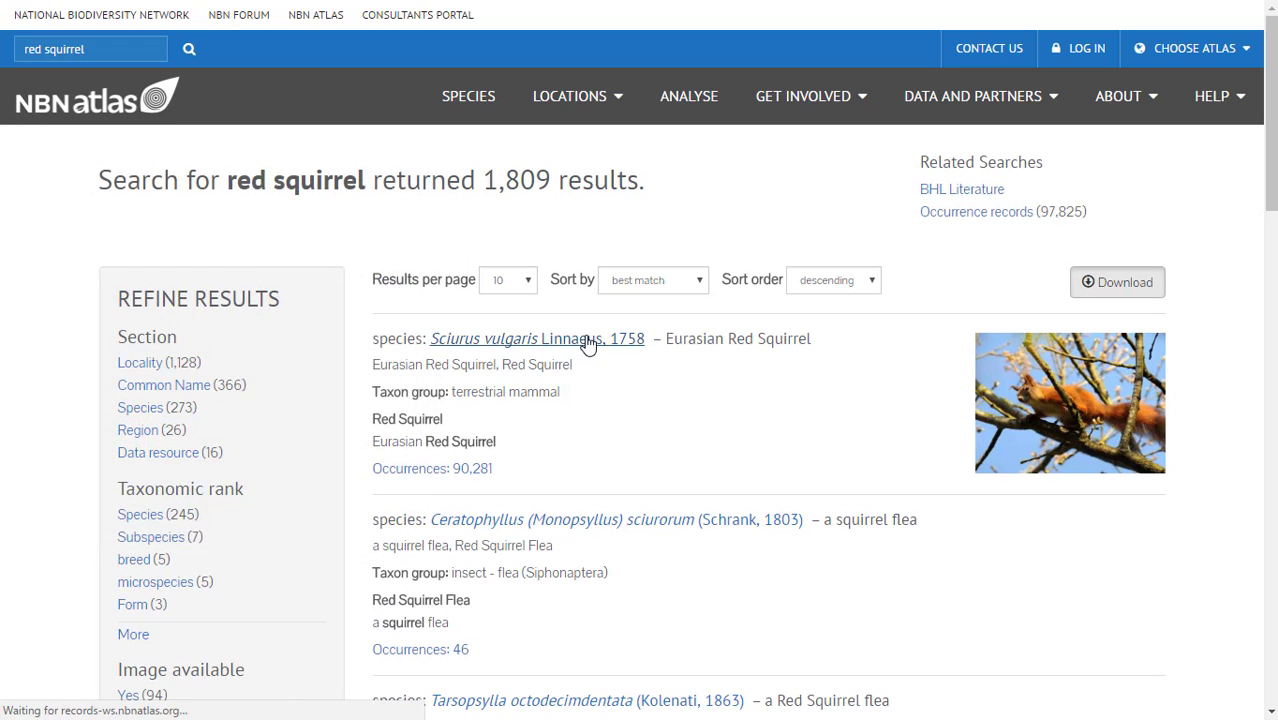
left_click_drag(1268, 112, 1272, 151)
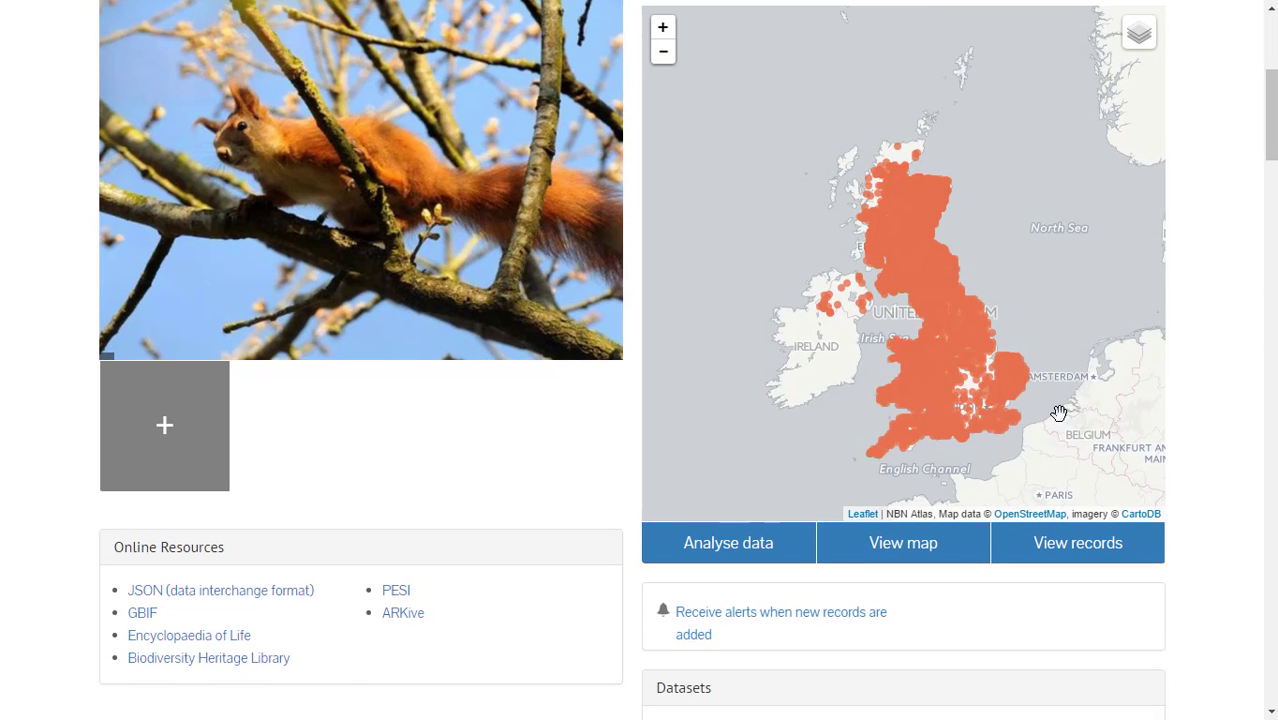
left_click(979, 541)
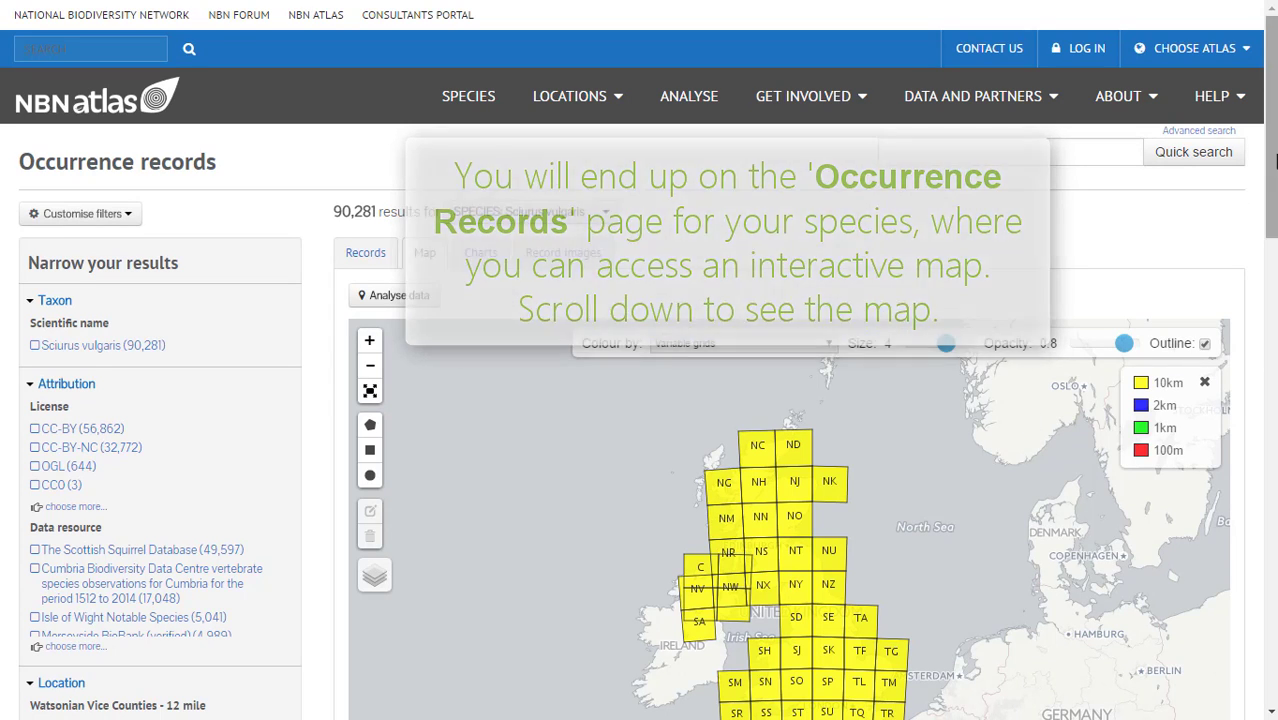
- Switch the map from 10km grid squares to individual default-colour points
left_click_drag(1273, 158, 1275, 249)
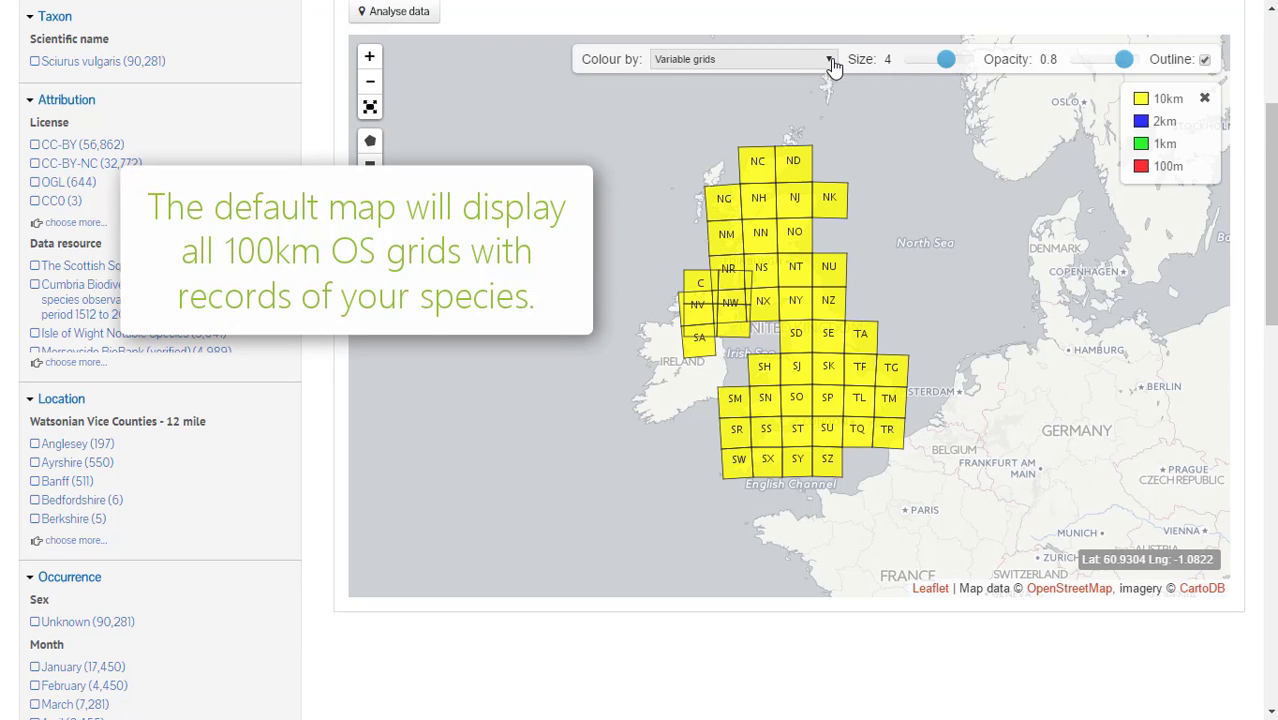
left_click(833, 62)
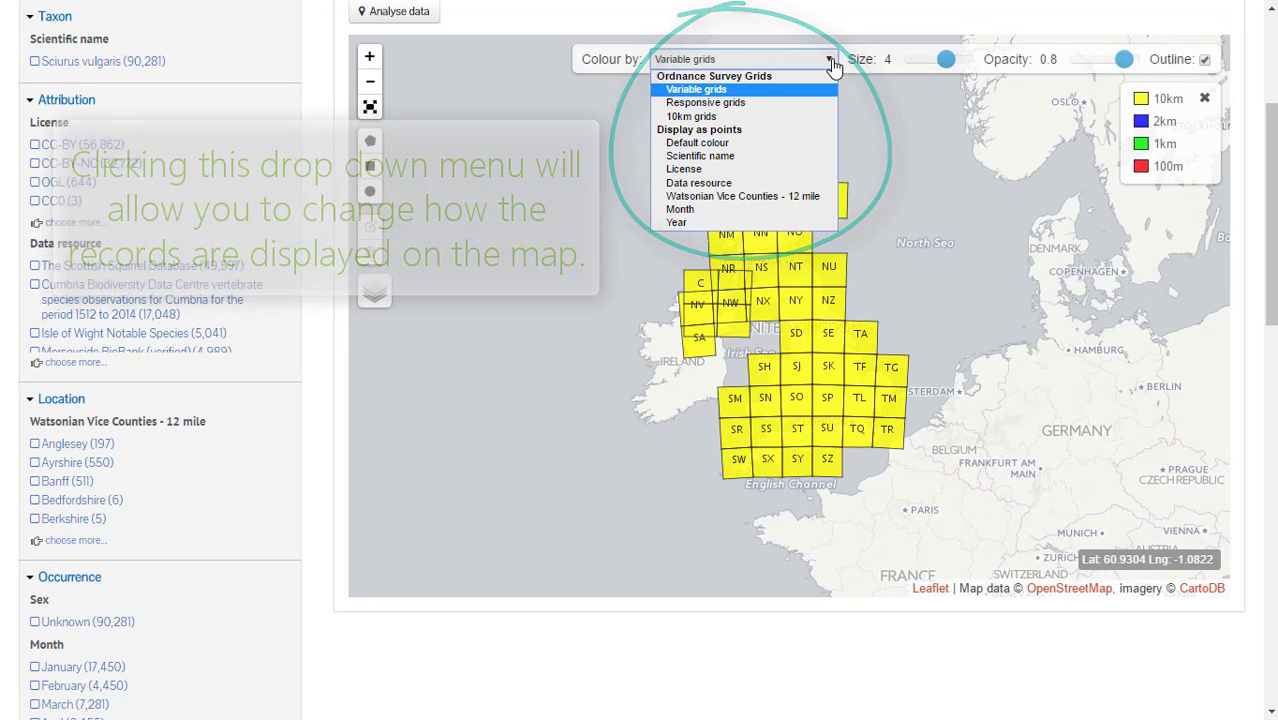
left_click(792, 115)
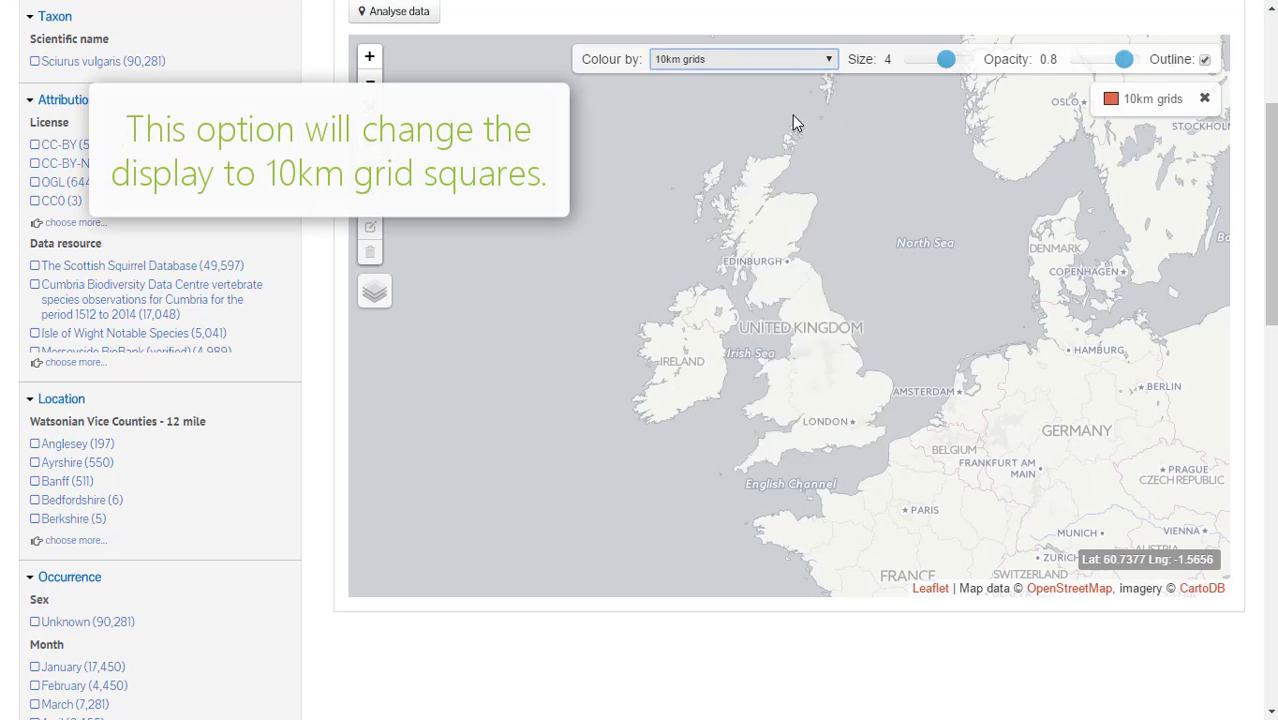
left_click(833, 60)
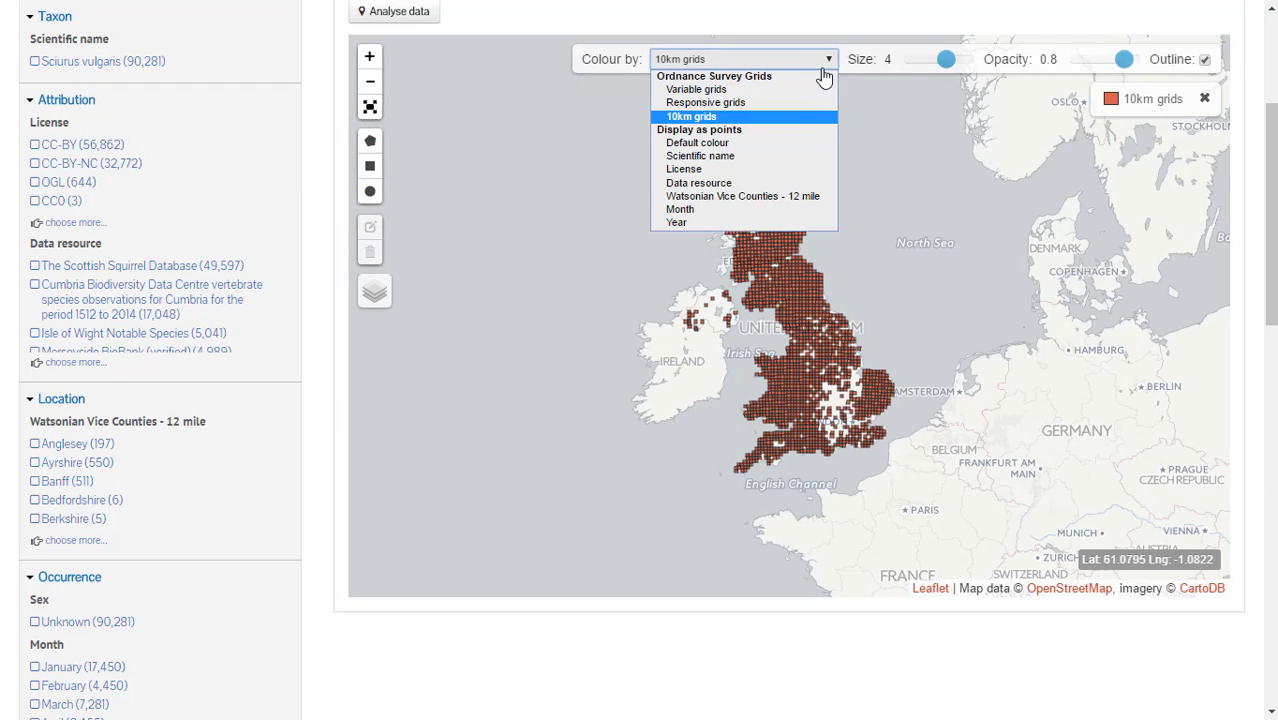
left_click(788, 148)
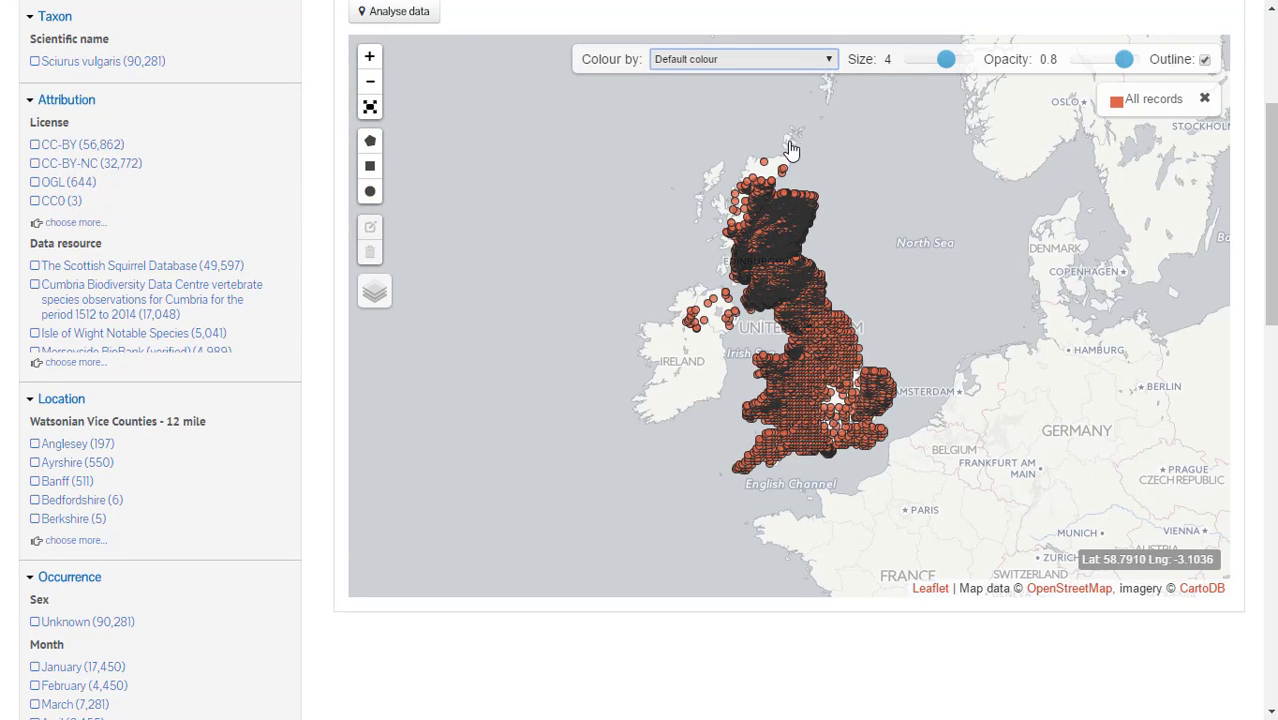
left_click(829, 61)
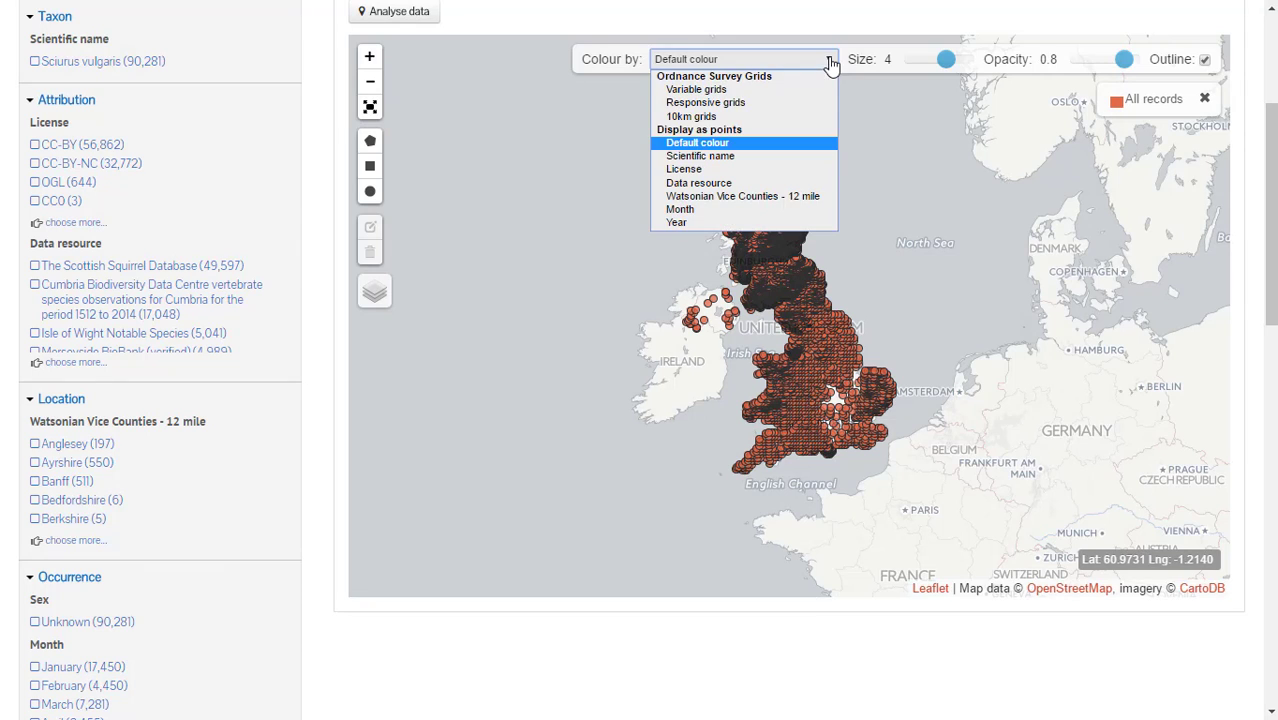
- Colour the points by data resource and leave the source legend collapsed
left_click(722, 184)
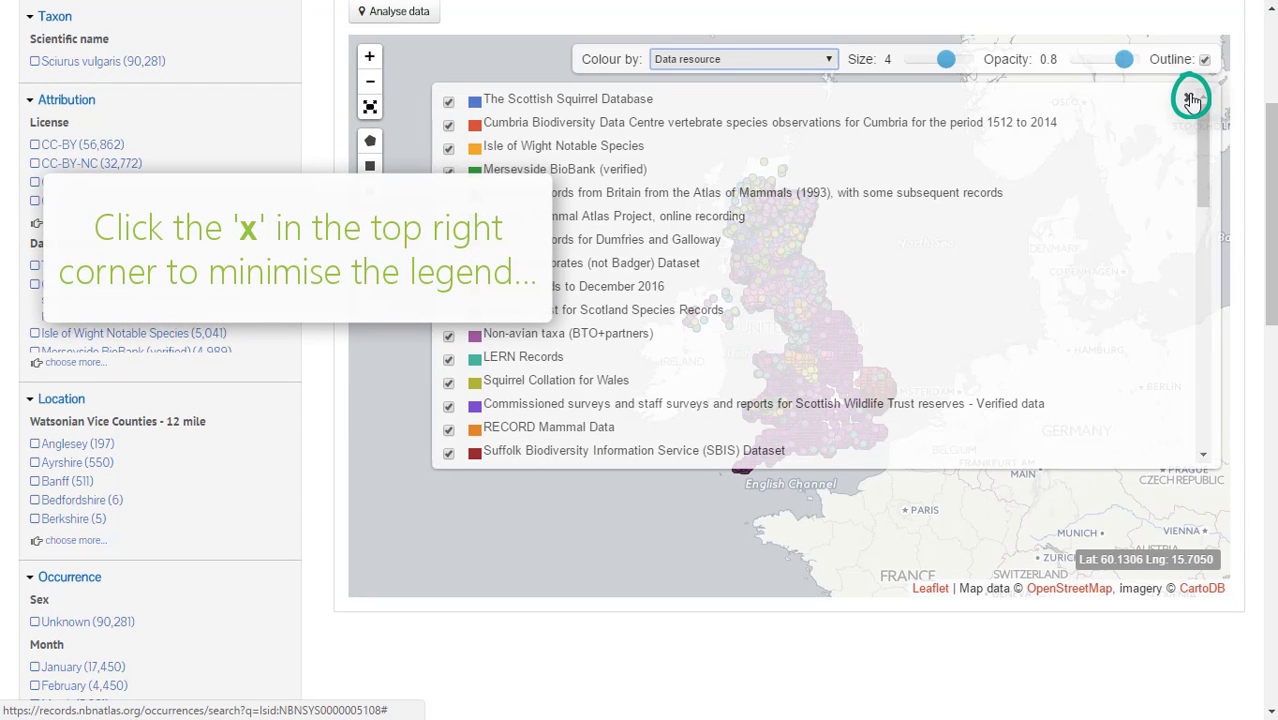
left_click(1191, 100)
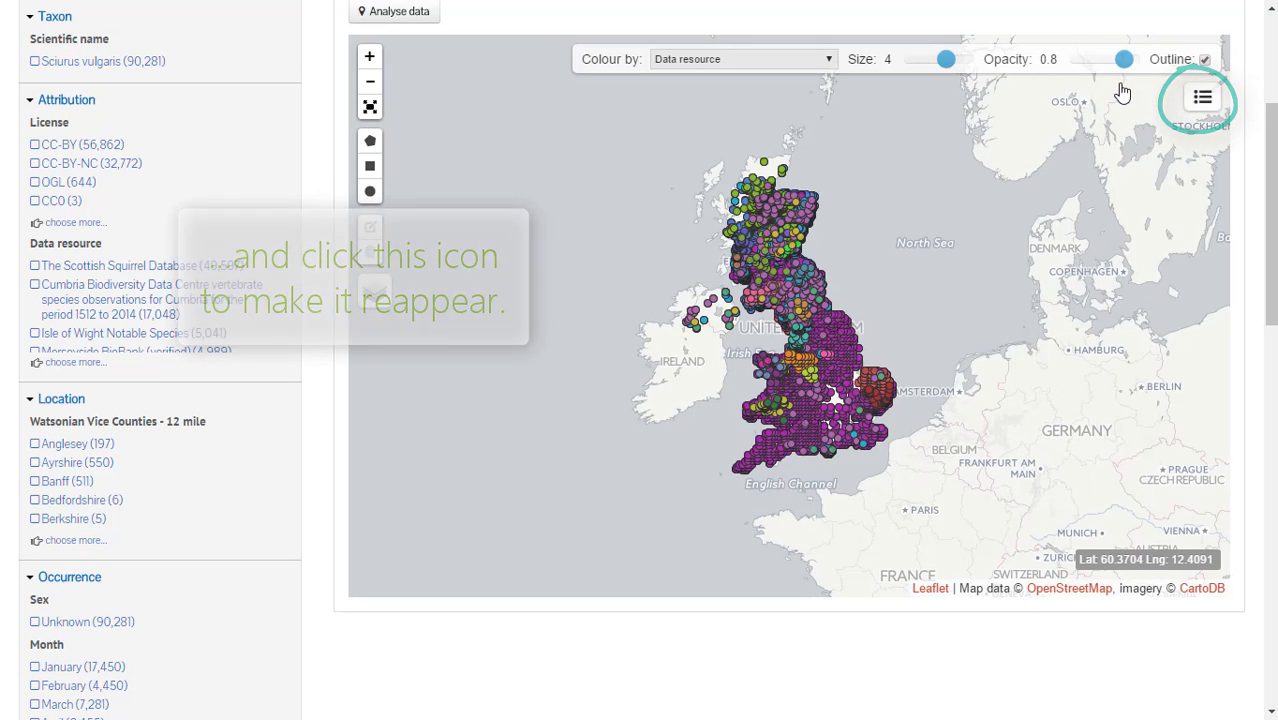
left_click(1199, 99)
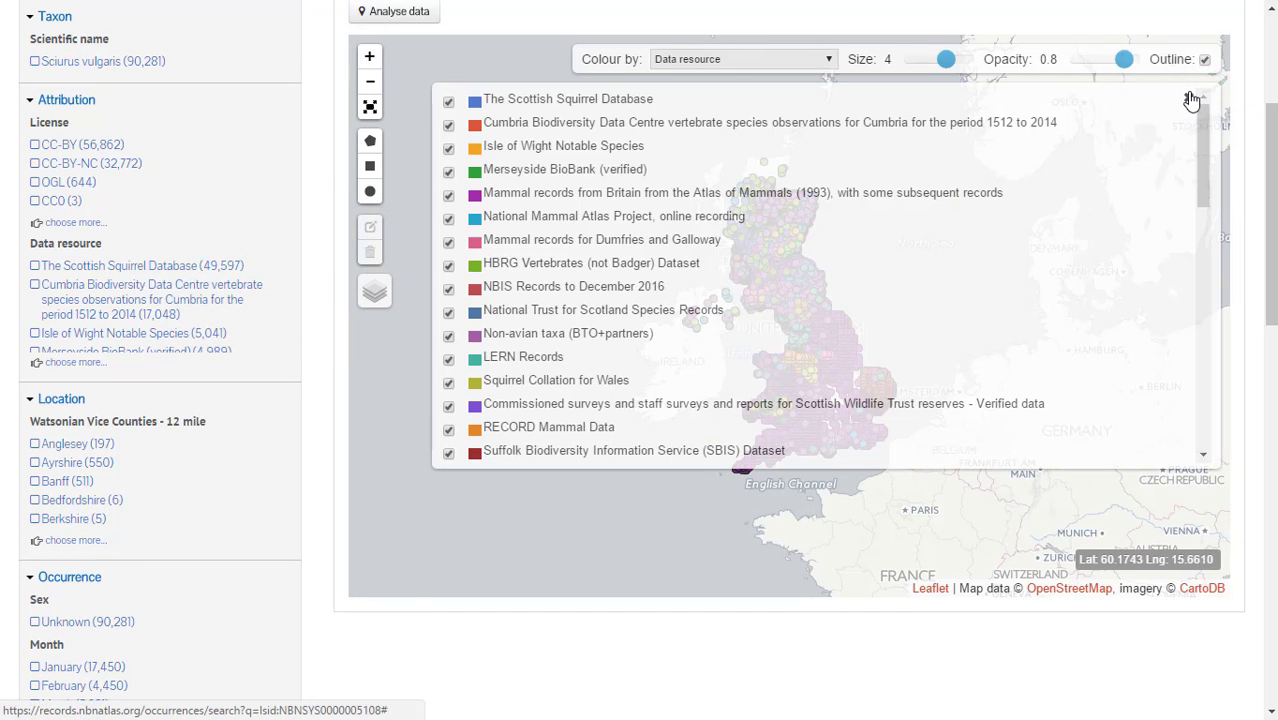
left_click(1191, 99)
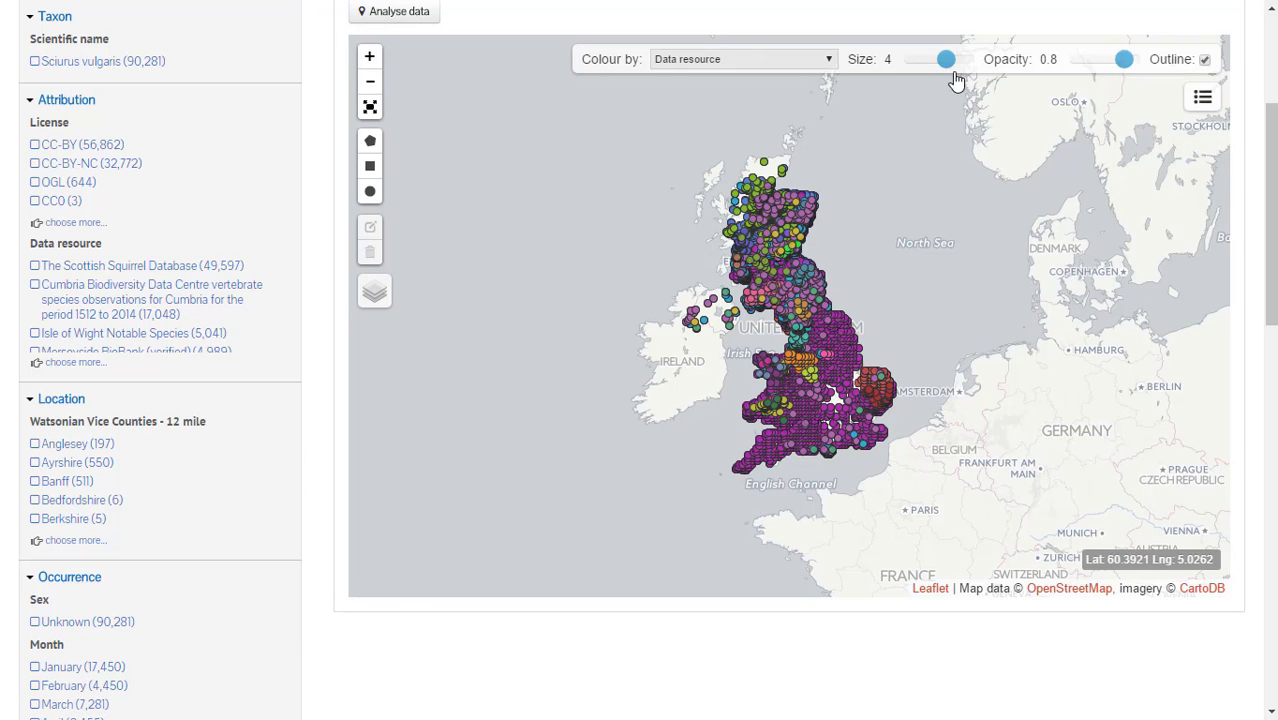
- Shrink the points to size 2 and turn off their outlines, keeping opacity 0.8
left_click_drag(949, 72, 918, 68)
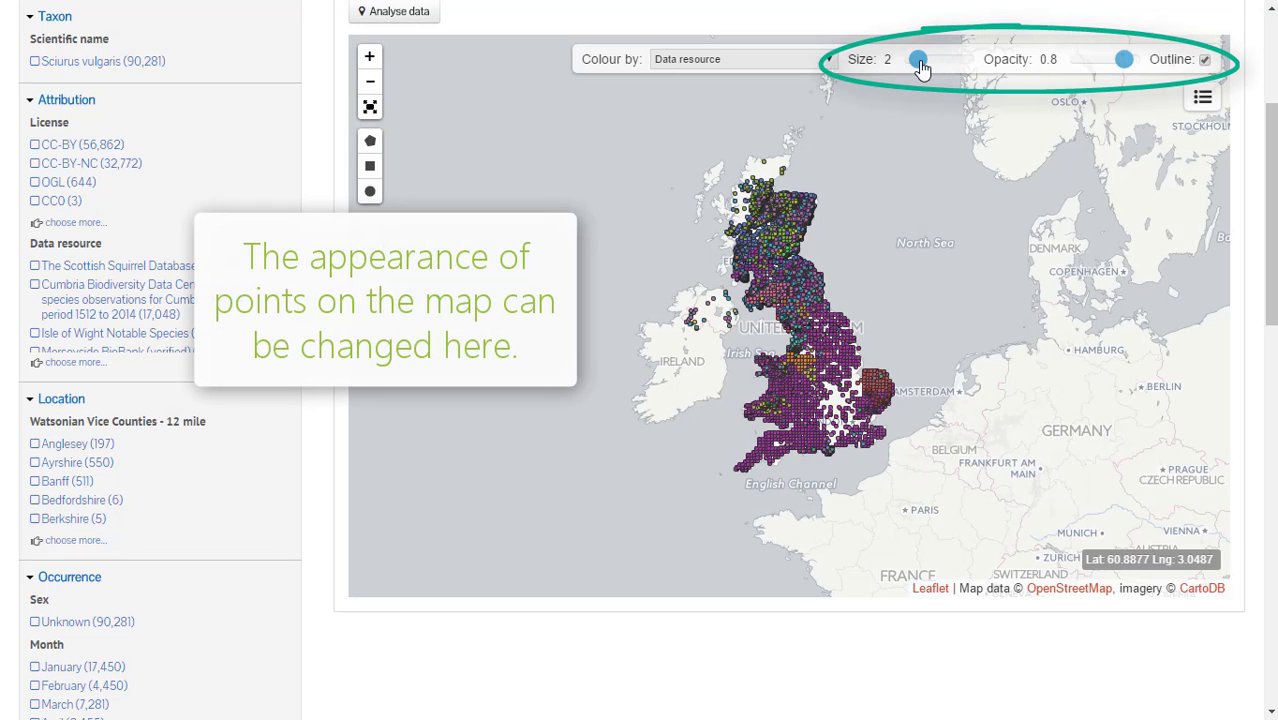
left_click(1205, 61)
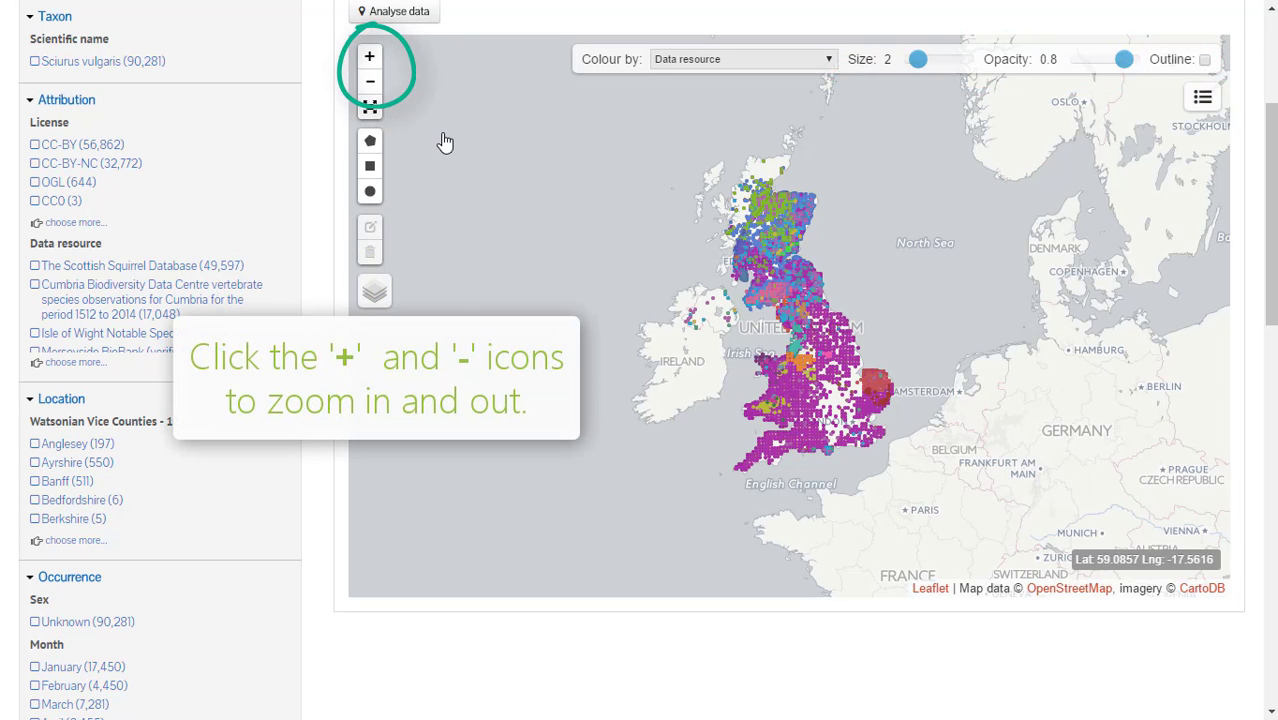
- Zoom in three levels and centre the map on Glasgow and Edinburgh, ready for circle drawing
left_click(369, 58)
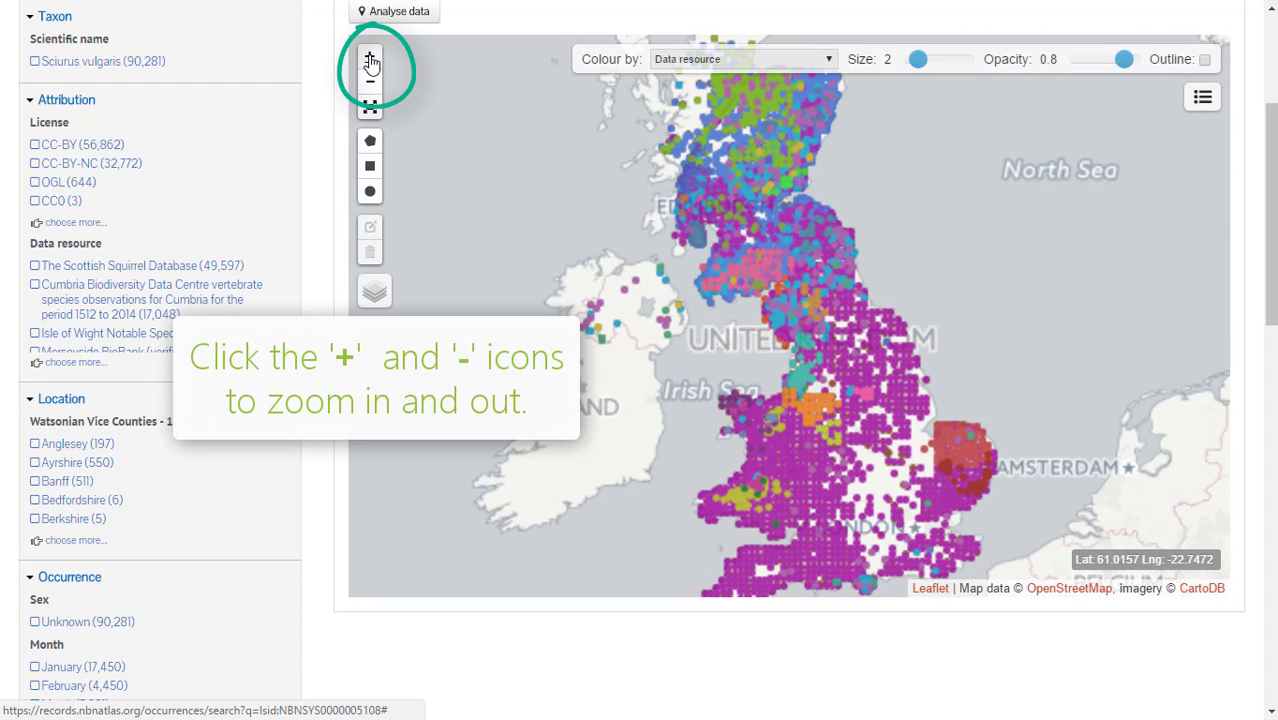
left_click(370, 60)
left_click(370, 60)
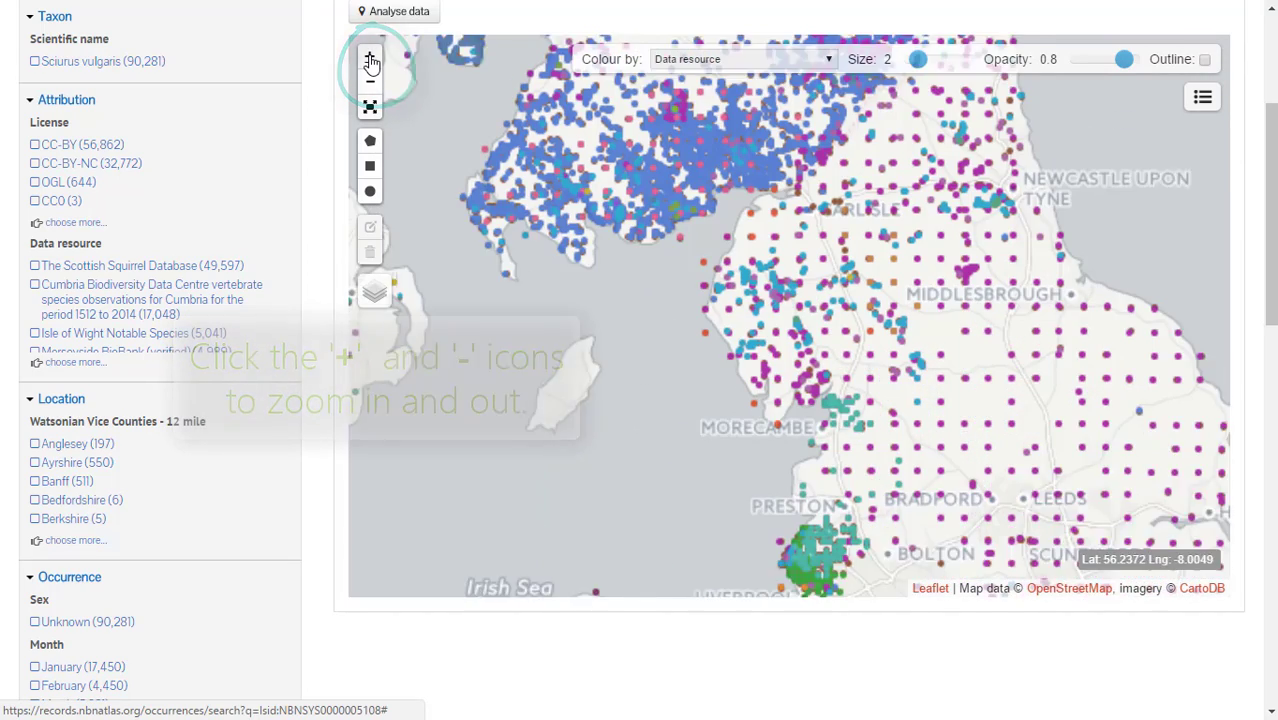
left_click_drag(616, 290, 641, 517)
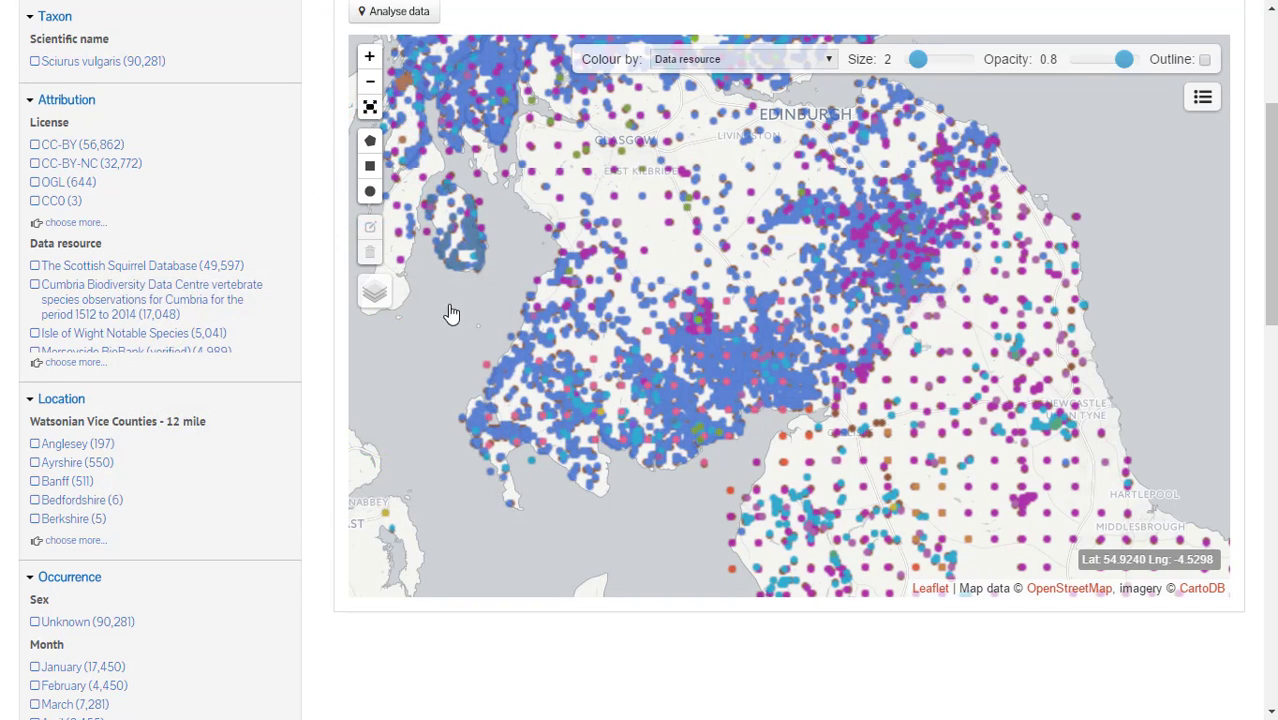
left_click(371, 194)
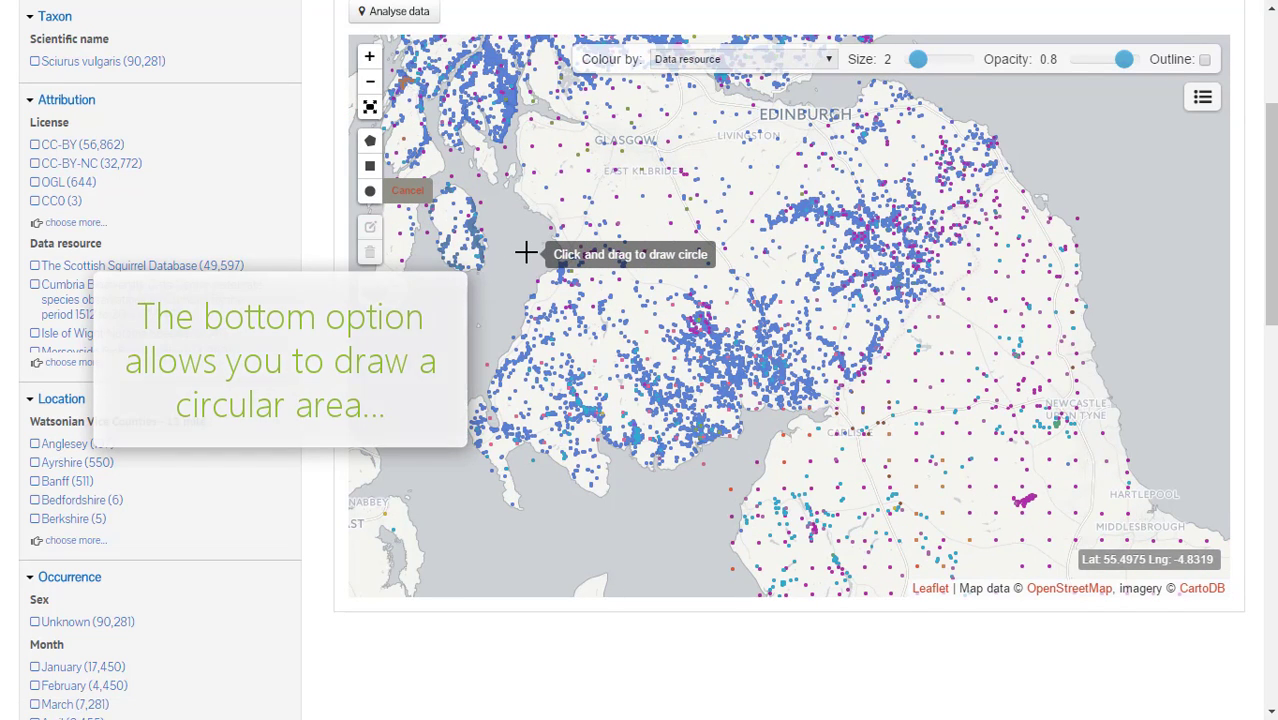
- Draw a circle west of Glasgow and a rectangle around Livingston and Edinburgh
left_click_drag(530, 256, 596, 356)
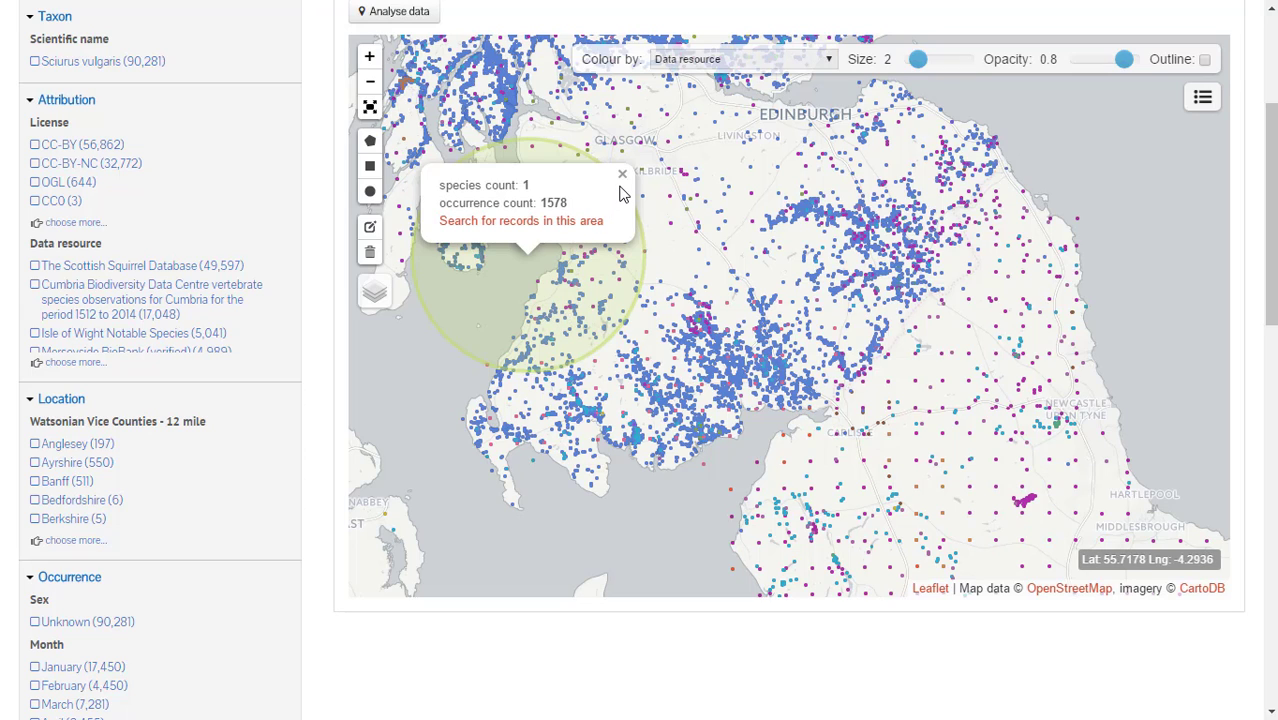
left_click(622, 180)
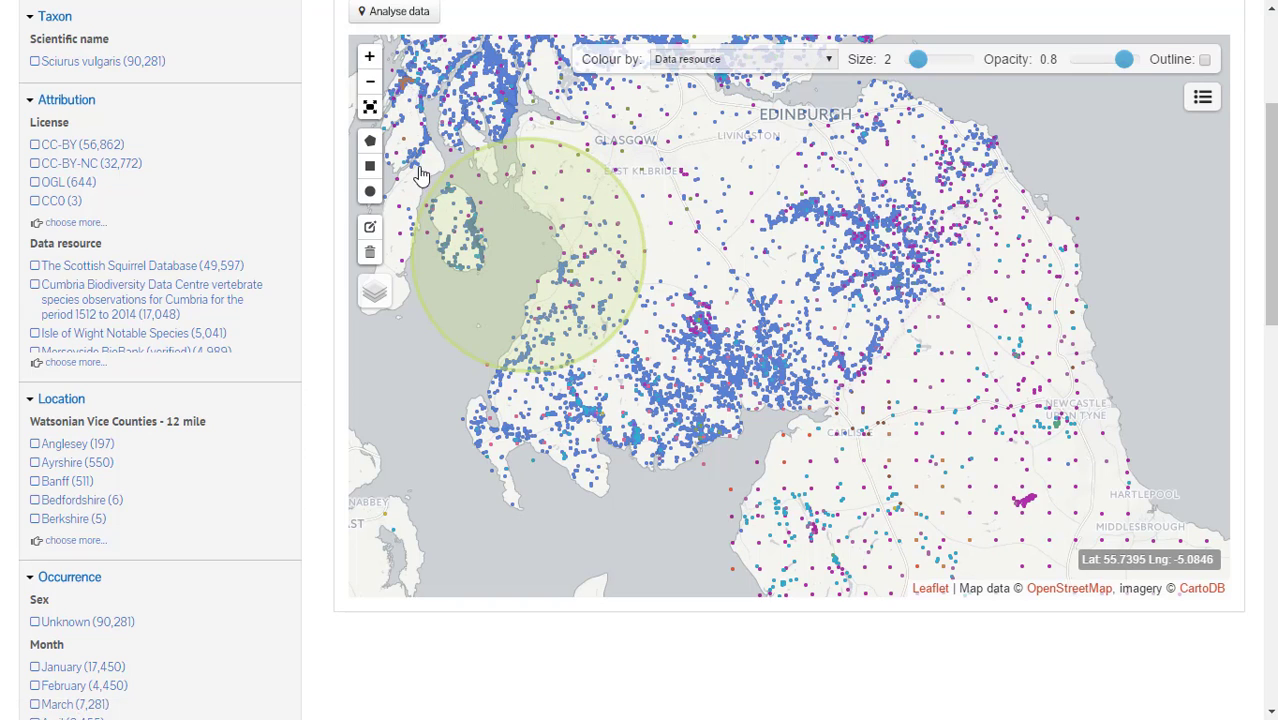
left_click(370, 168)
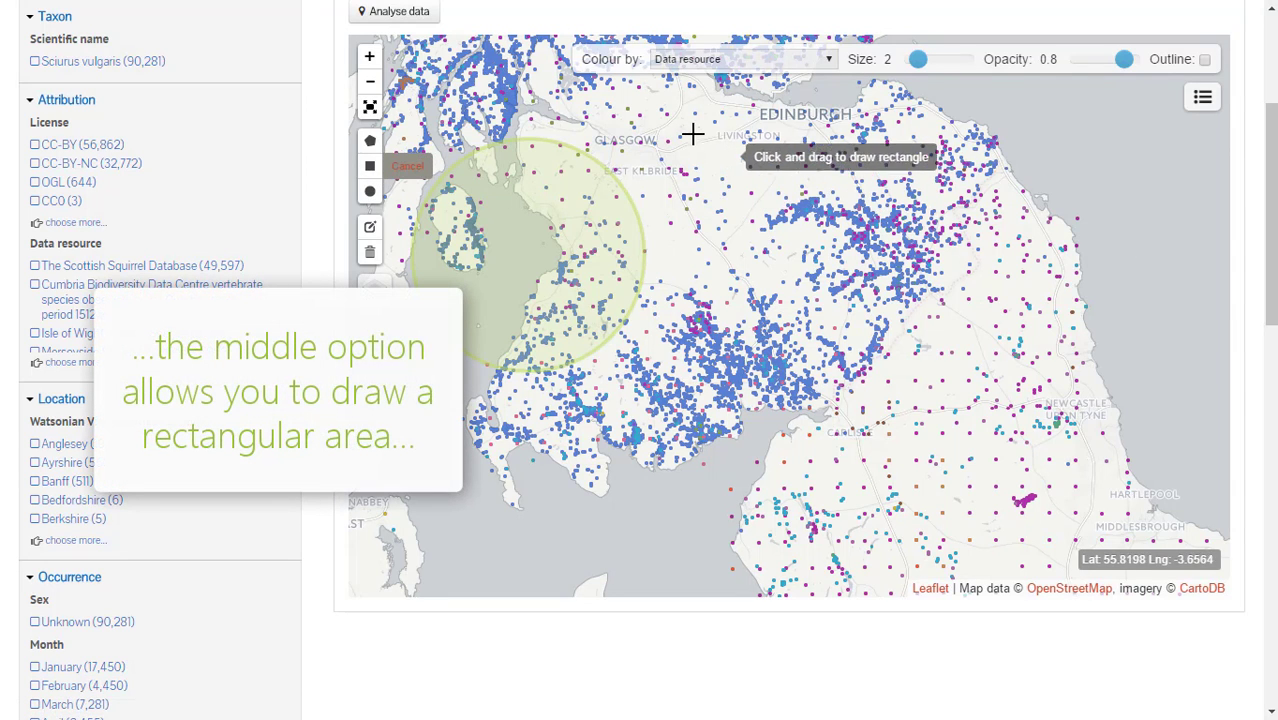
mouse_move(690, 132)
left_mouse_down()
mouse_move(900, 202)
mouse_move(998, 214)
mouse_move(1034, 236)
left_mouse_up()
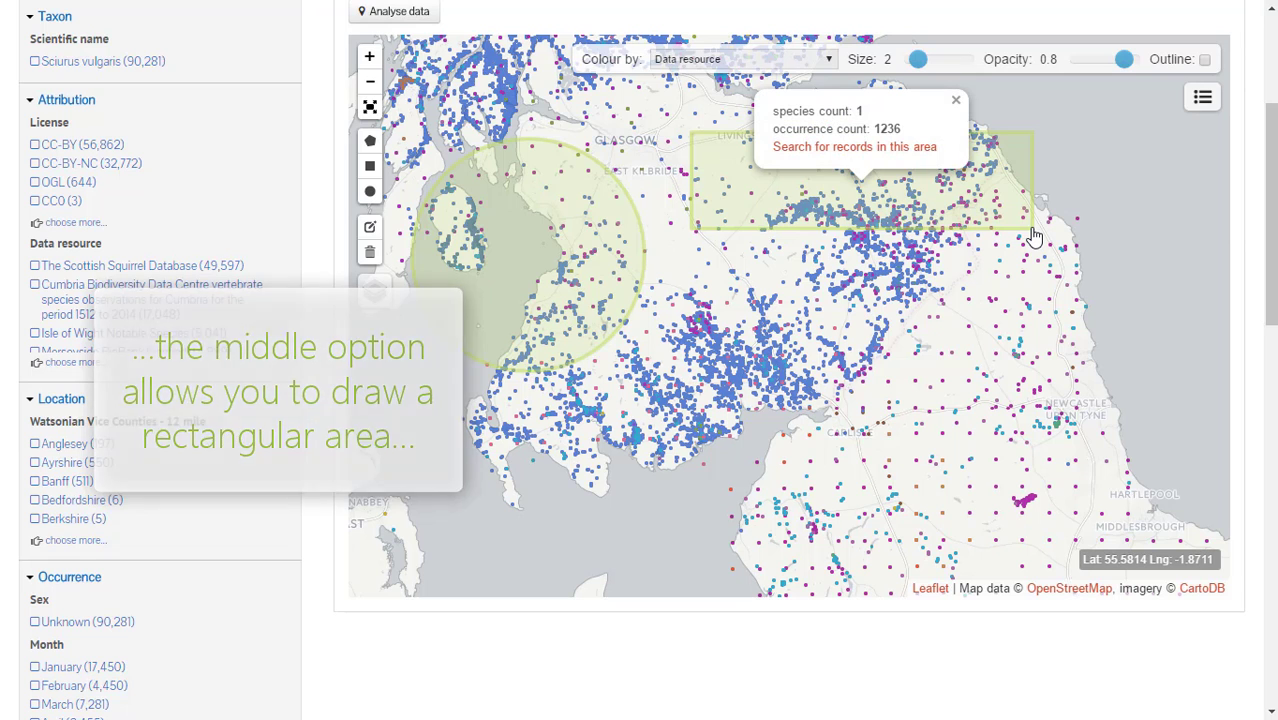
- Outline a six-corner polygon area further south on the map
left_click(369, 140)
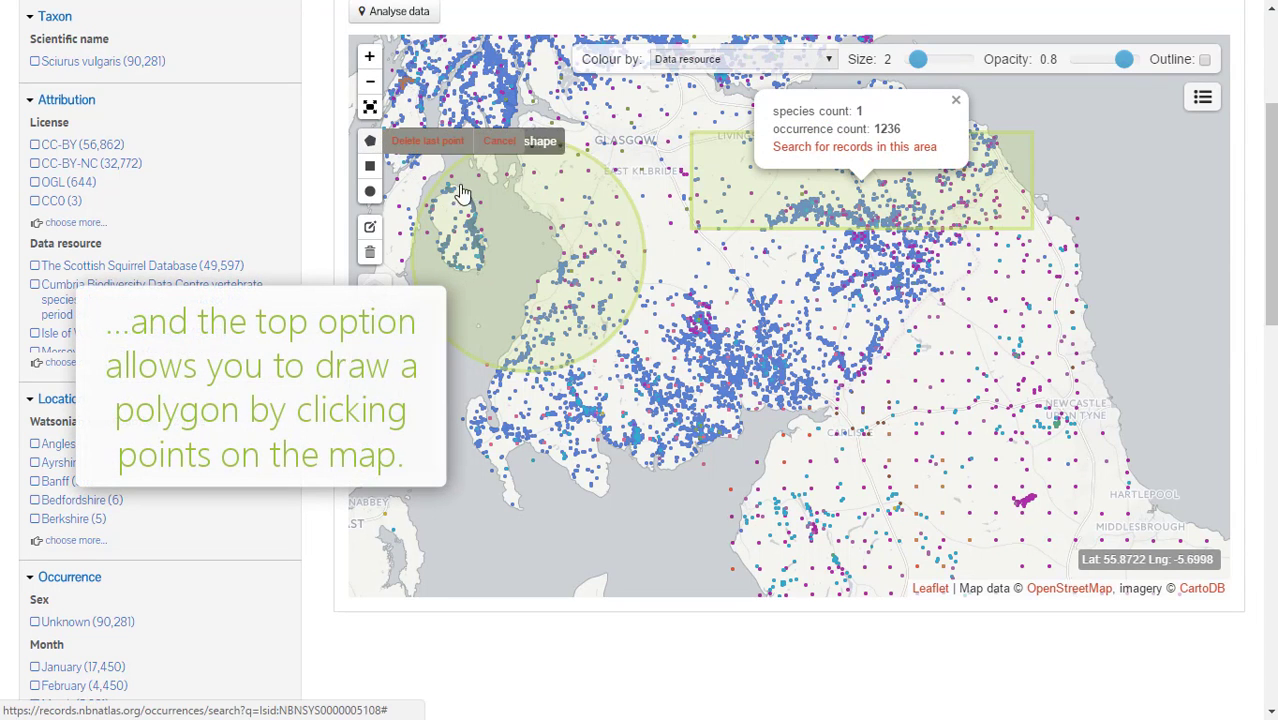
left_click(728, 468)
left_click(685, 377)
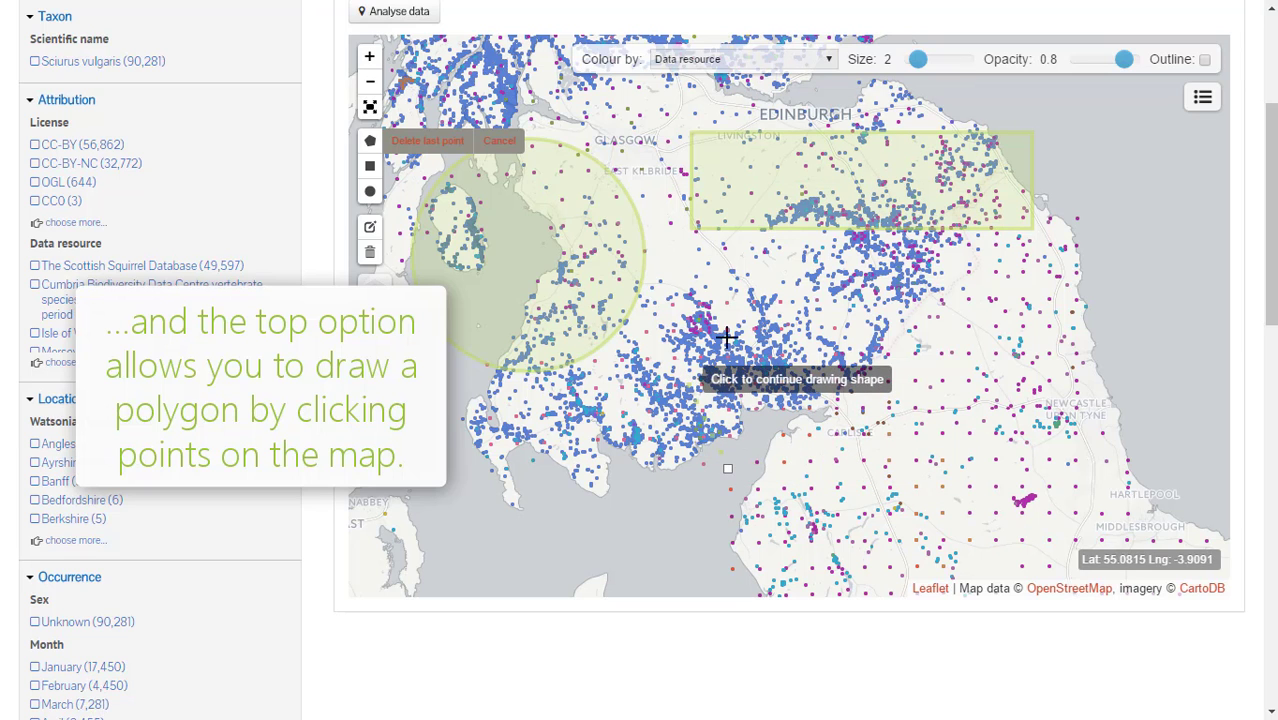
left_click(773, 284)
left_click(913, 366)
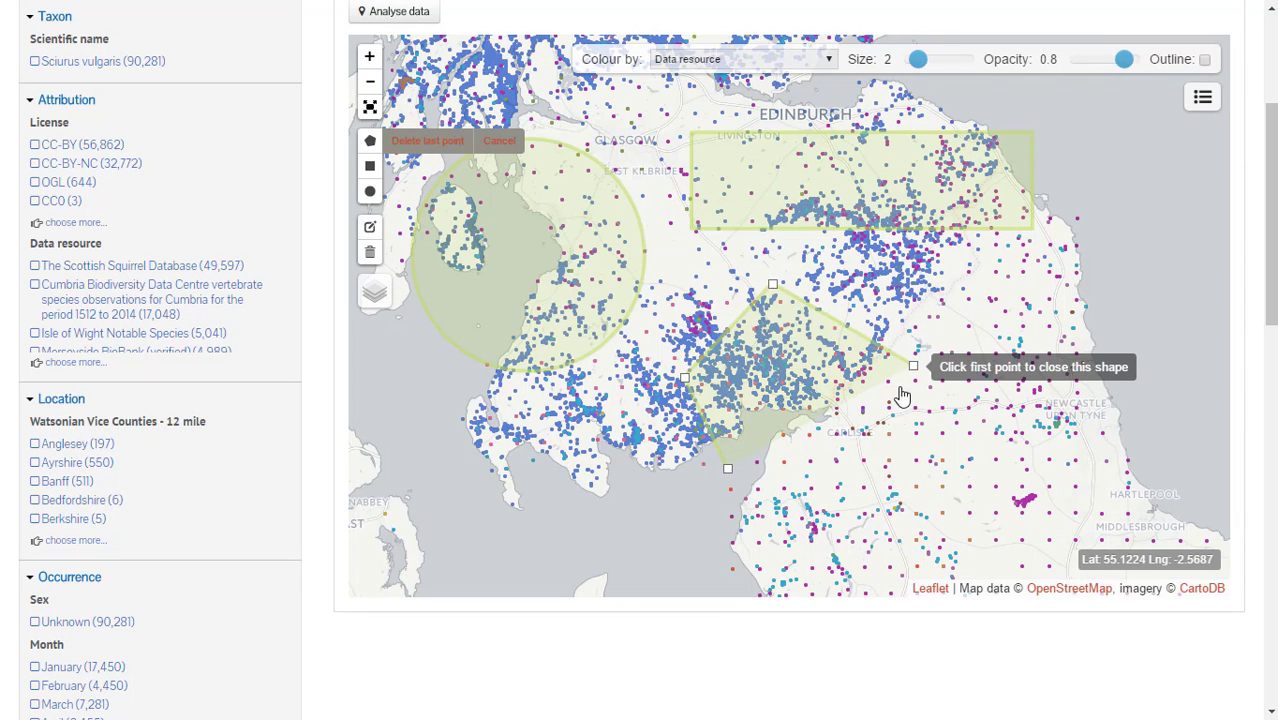
left_click(885, 447)
left_click(774, 479)
- Close the polygon and dismiss its summary of 1 species, 8459 occurrences
left_click(729, 470)
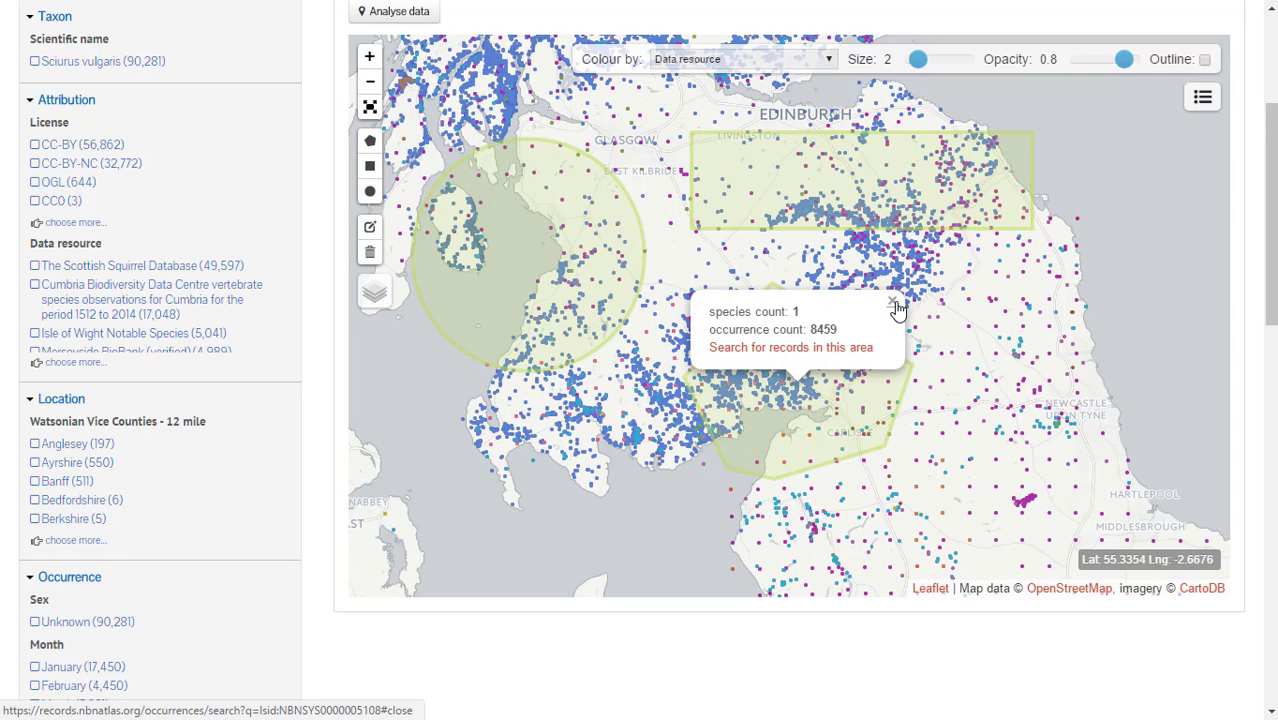
left_click(895, 306)
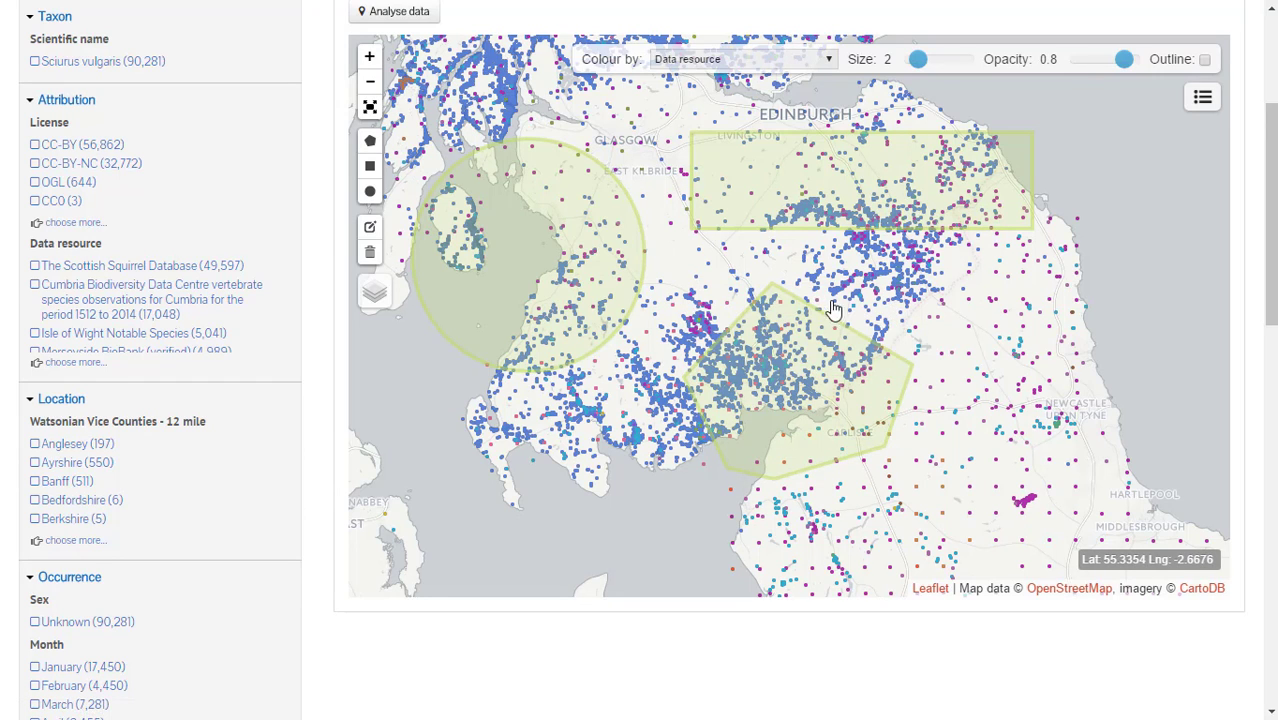
- Nudge the polygon's top corner and the rectangle's lower-left corner, then save the edits
left_click(371, 229)
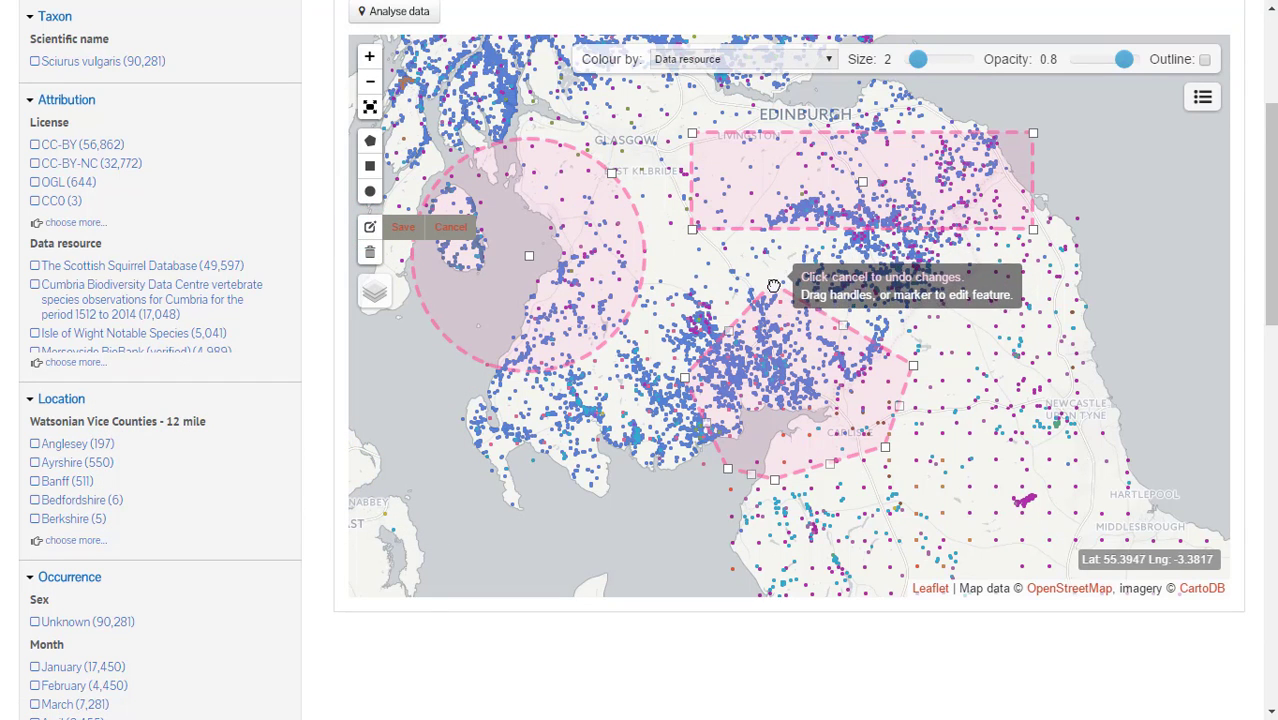
mouse_move(774, 287)
left_mouse_down()
mouse_move(772, 308)
mouse_move(766, 242)
mouse_move(768, 288)
left_mouse_up()
mouse_move(692, 234)
left_mouse_down()
mouse_move(726, 211)
mouse_move(700, 236)
left_mouse_up()
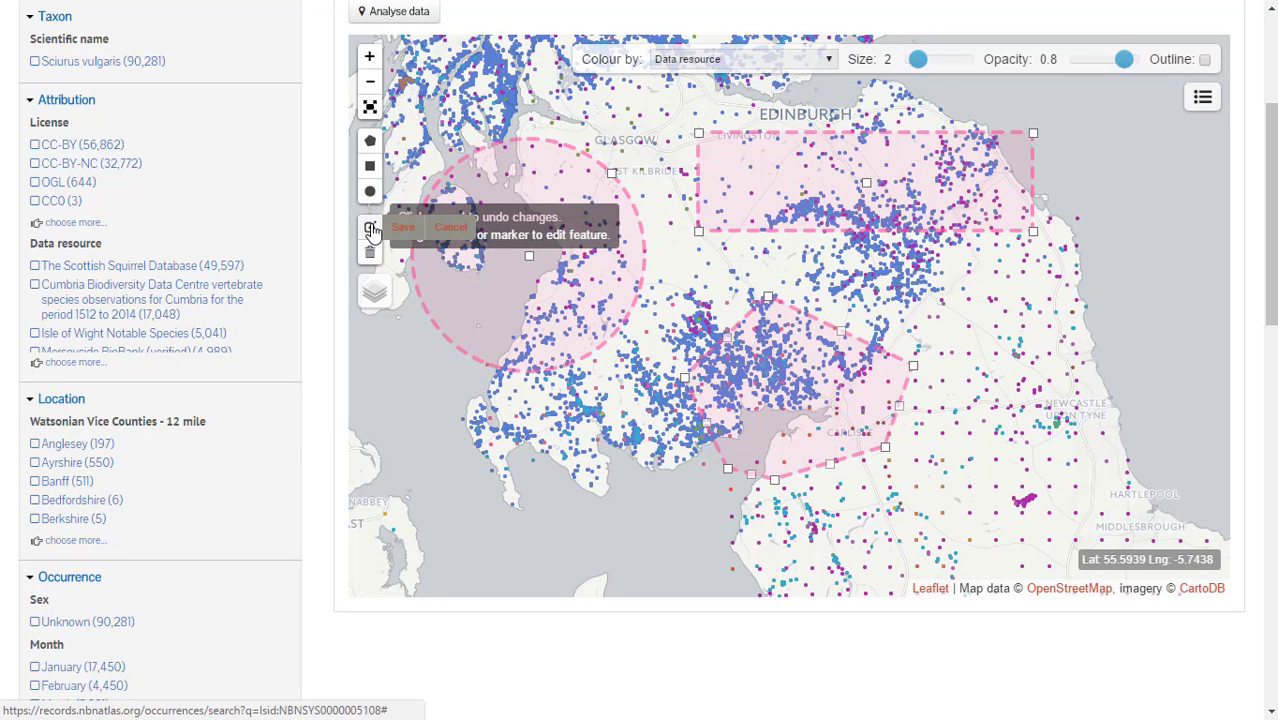
left_click(450, 230)
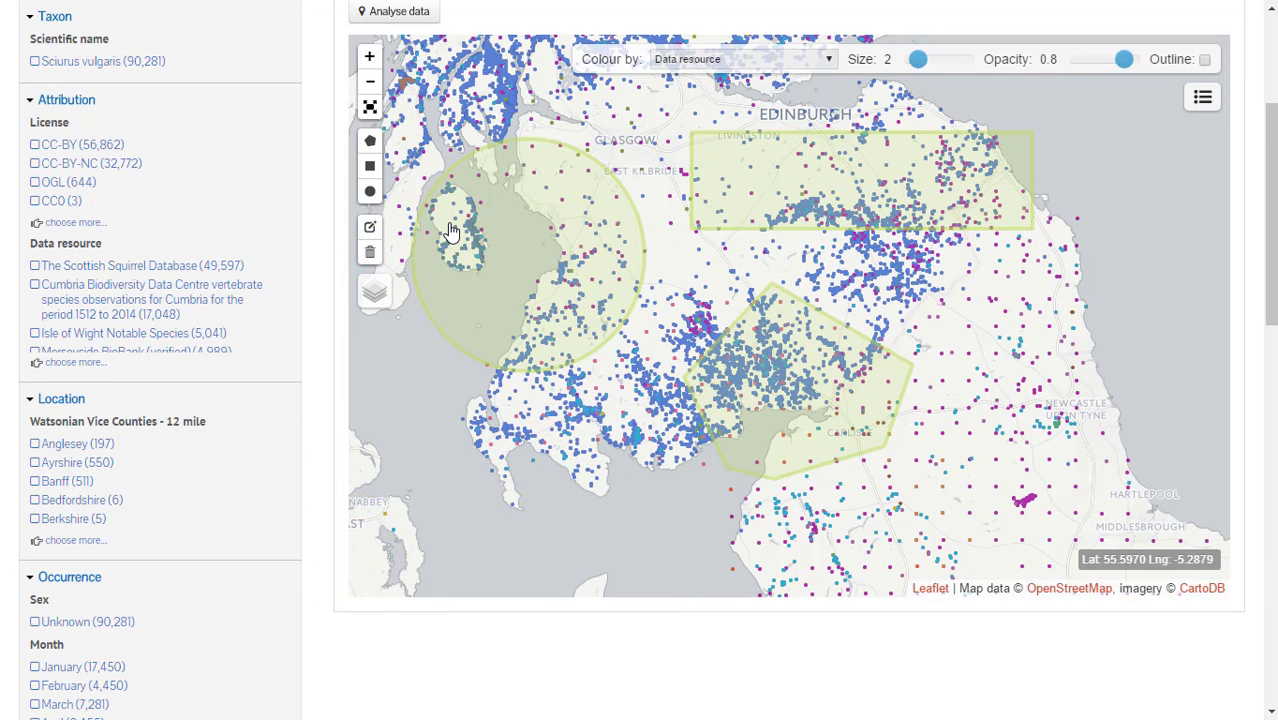
- Delete the circle, rectangle and polygon with Delete layers and save, leaving only squirrel points
left_click(369, 252)
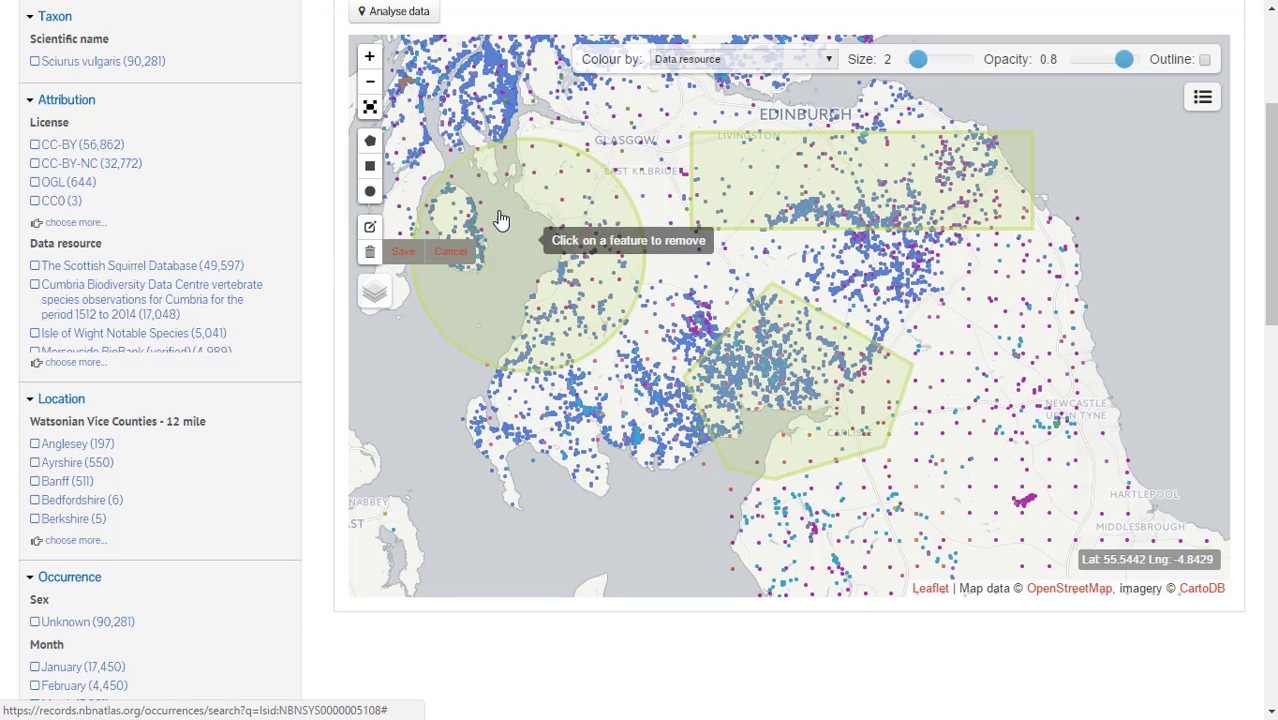
left_click(496, 203)
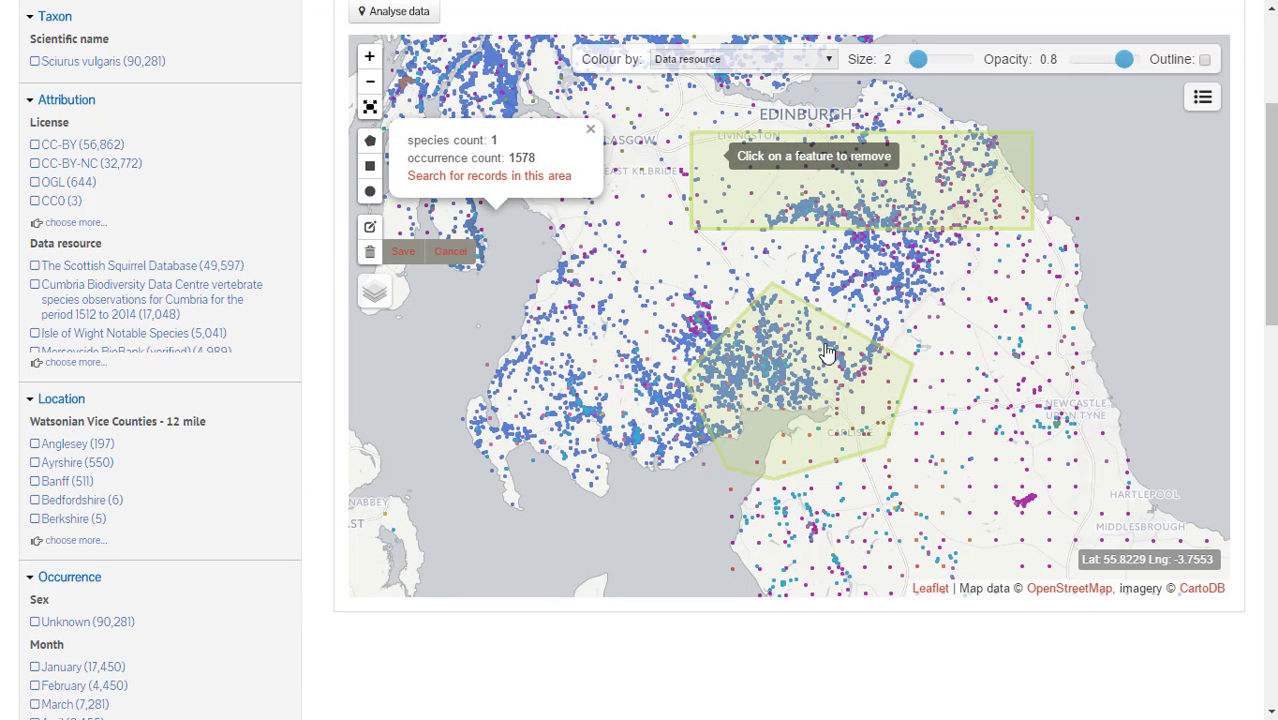
left_click(762, 425)
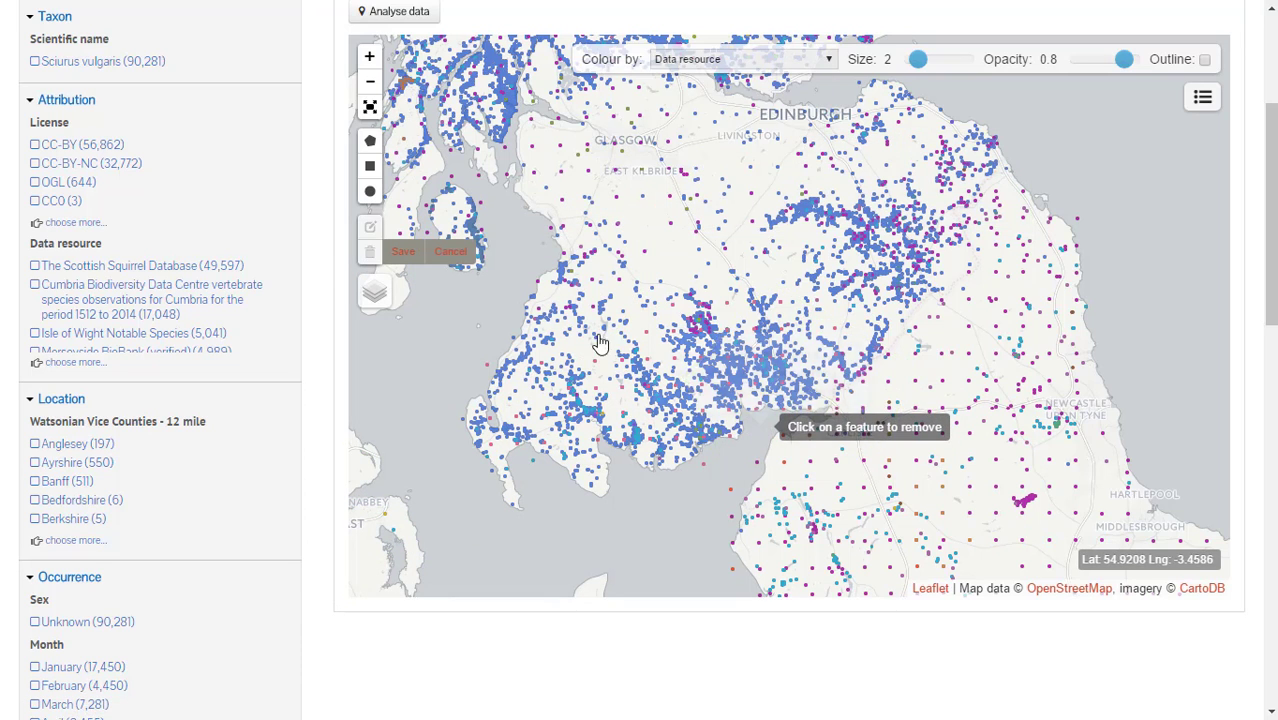
left_click(410, 258)
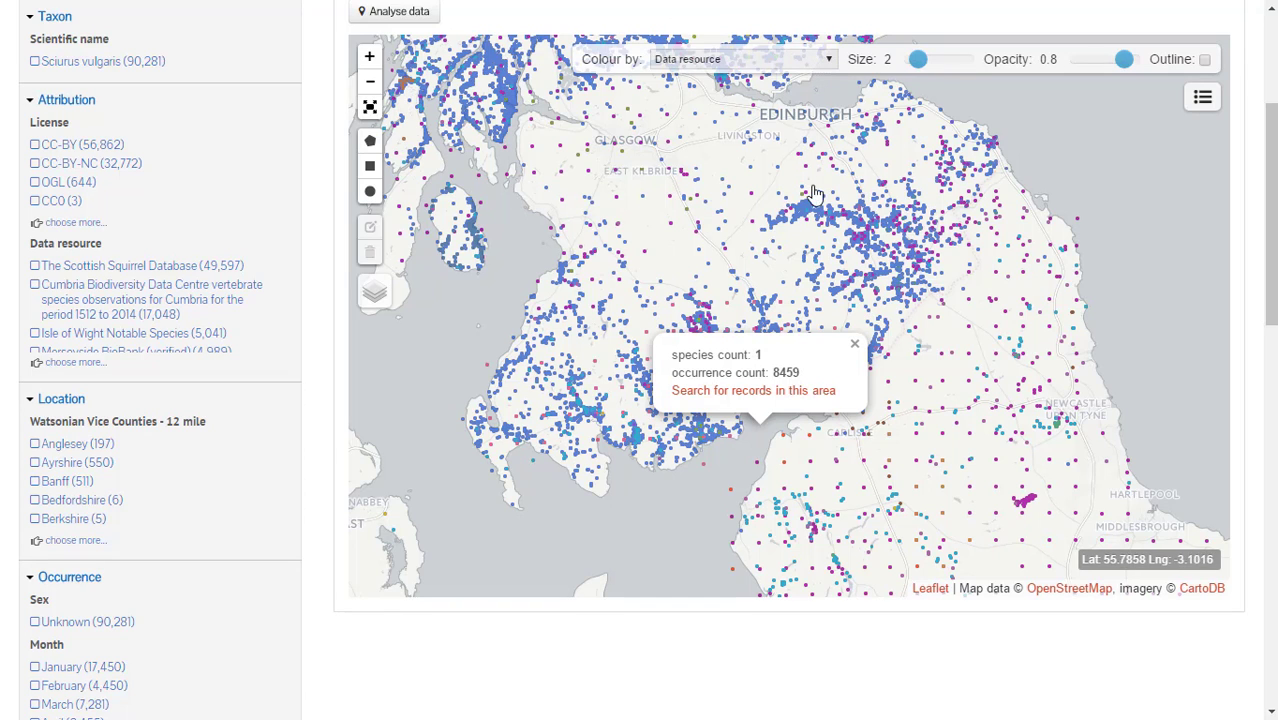
- Open a map point's record popup and page between its two red squirrel occurrences
left_click(755, 203)
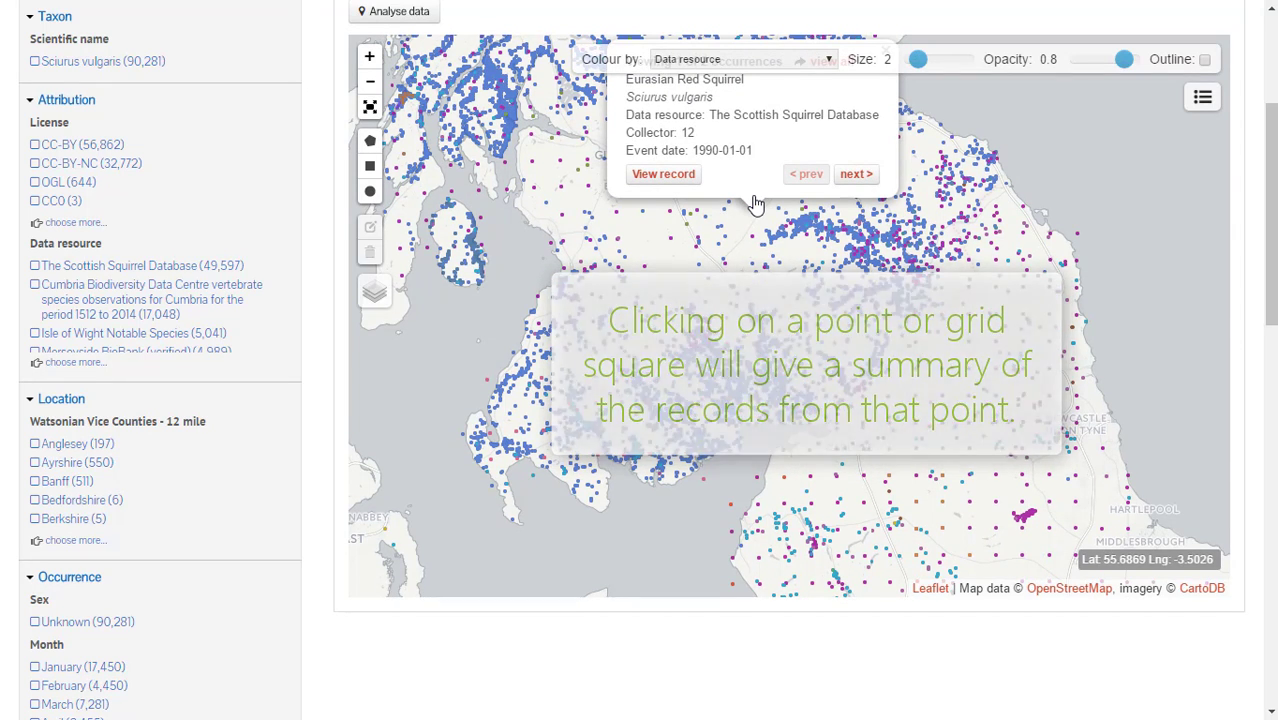
left_click_drag(1017, 143, 1031, 286)
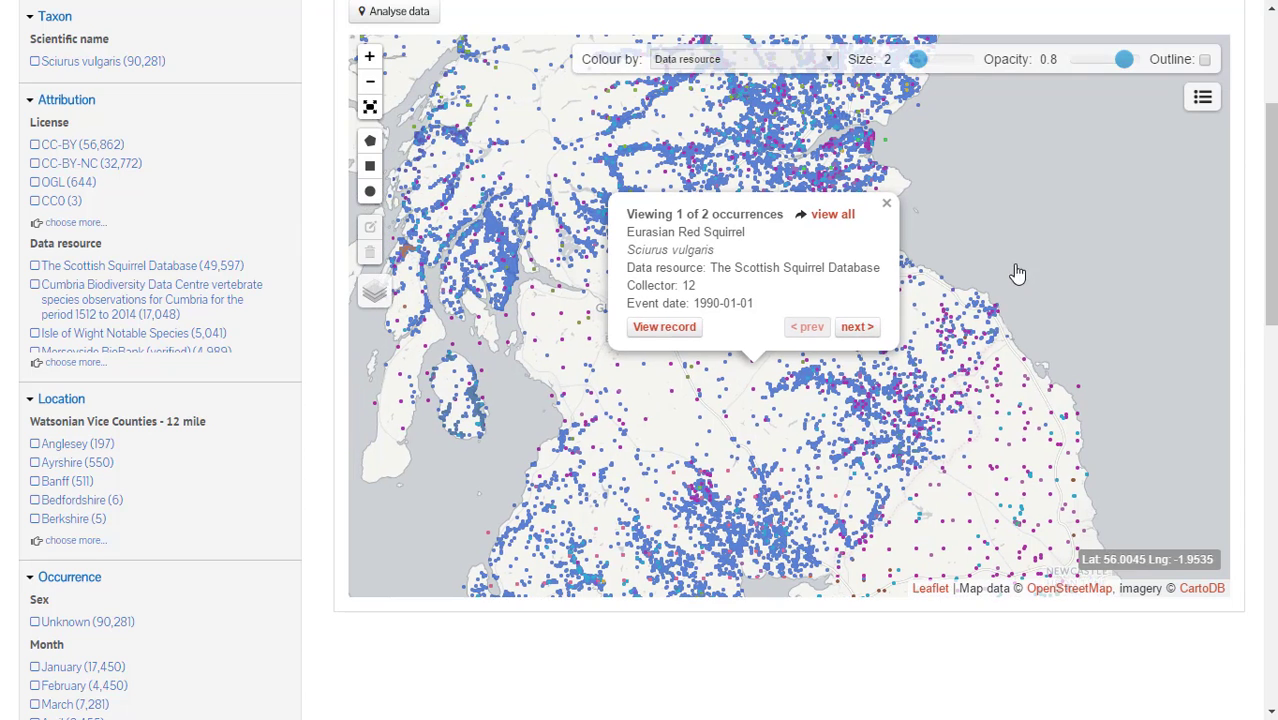
left_click(864, 334)
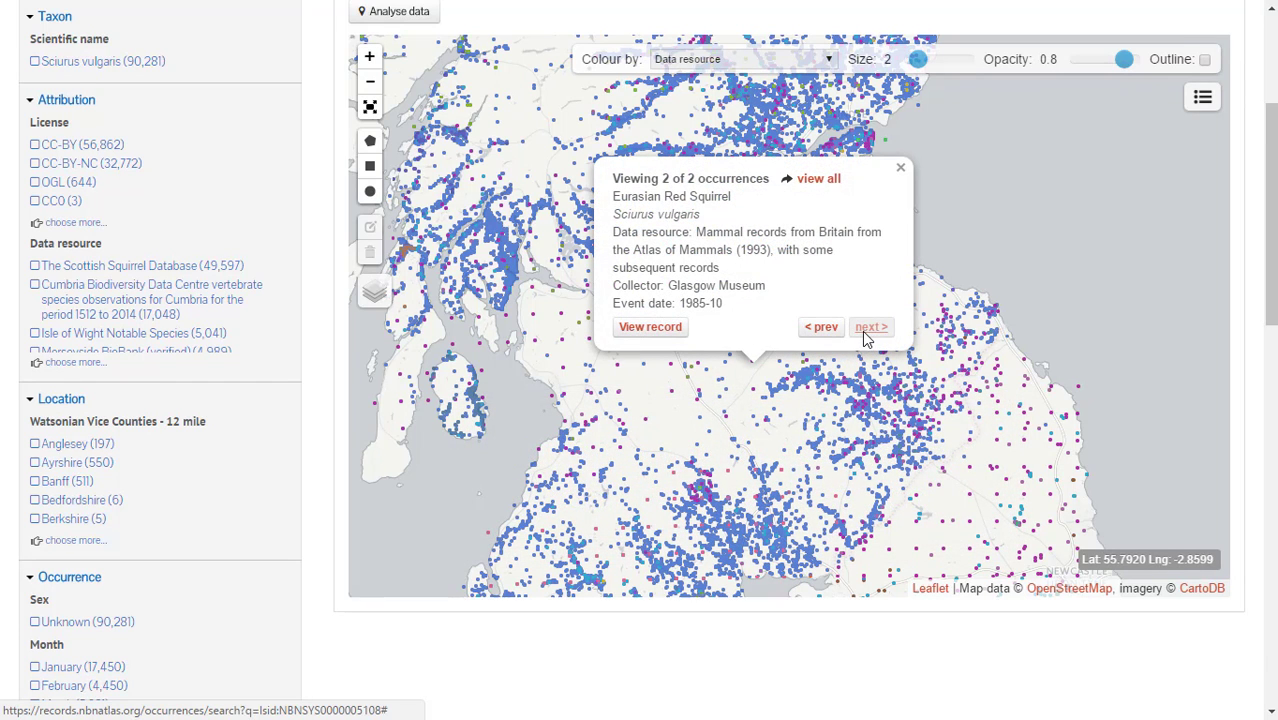
left_click(810, 329)
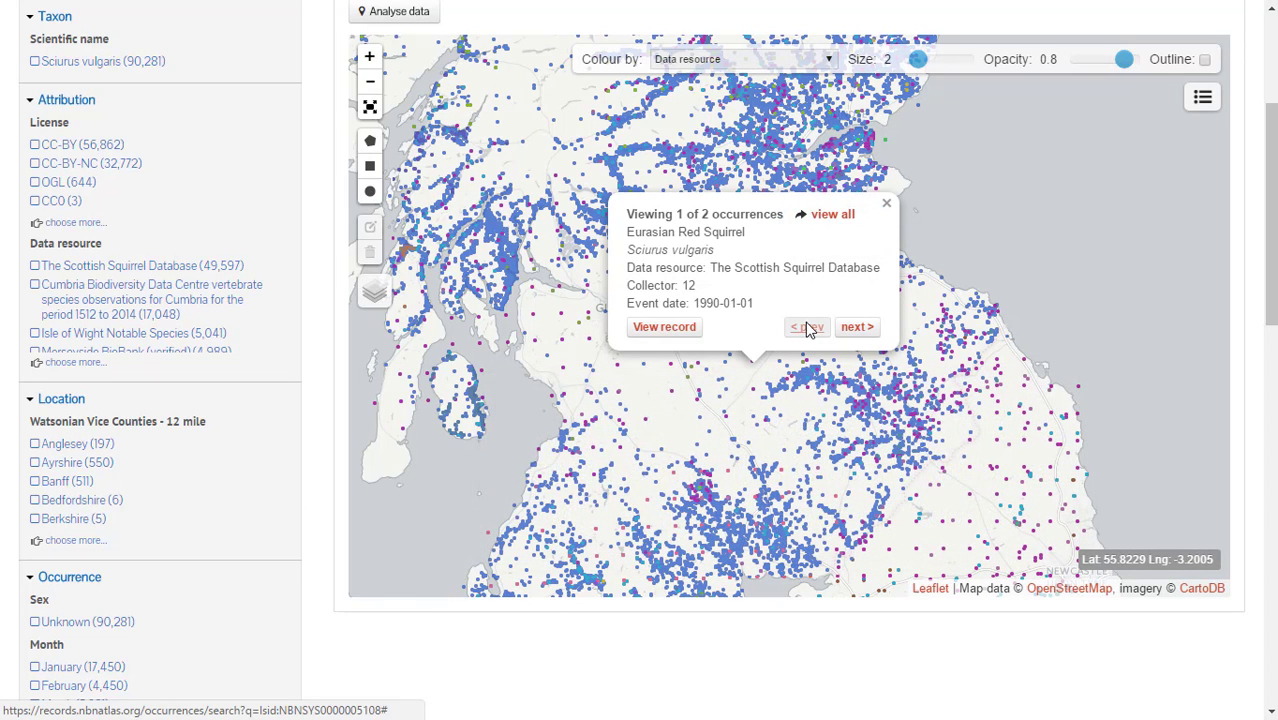
- Close the record popup and zoom the map out three levels
left_click(886, 205)
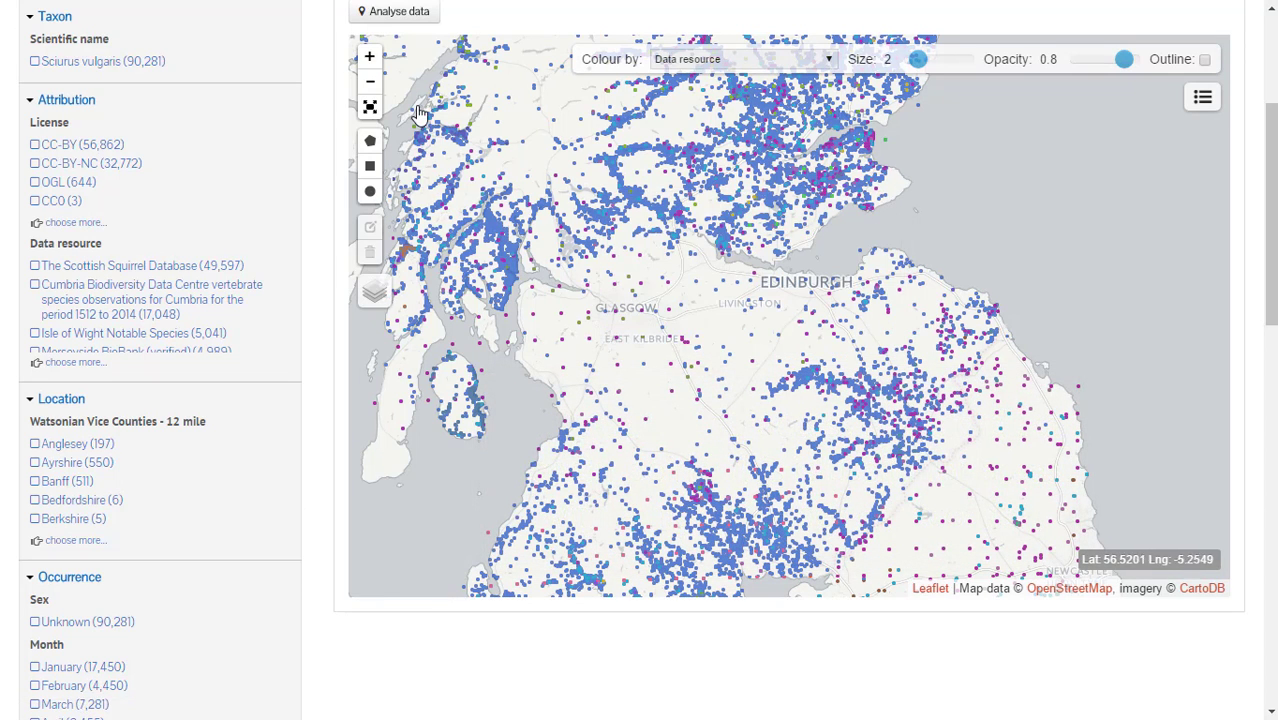
left_click(371, 84)
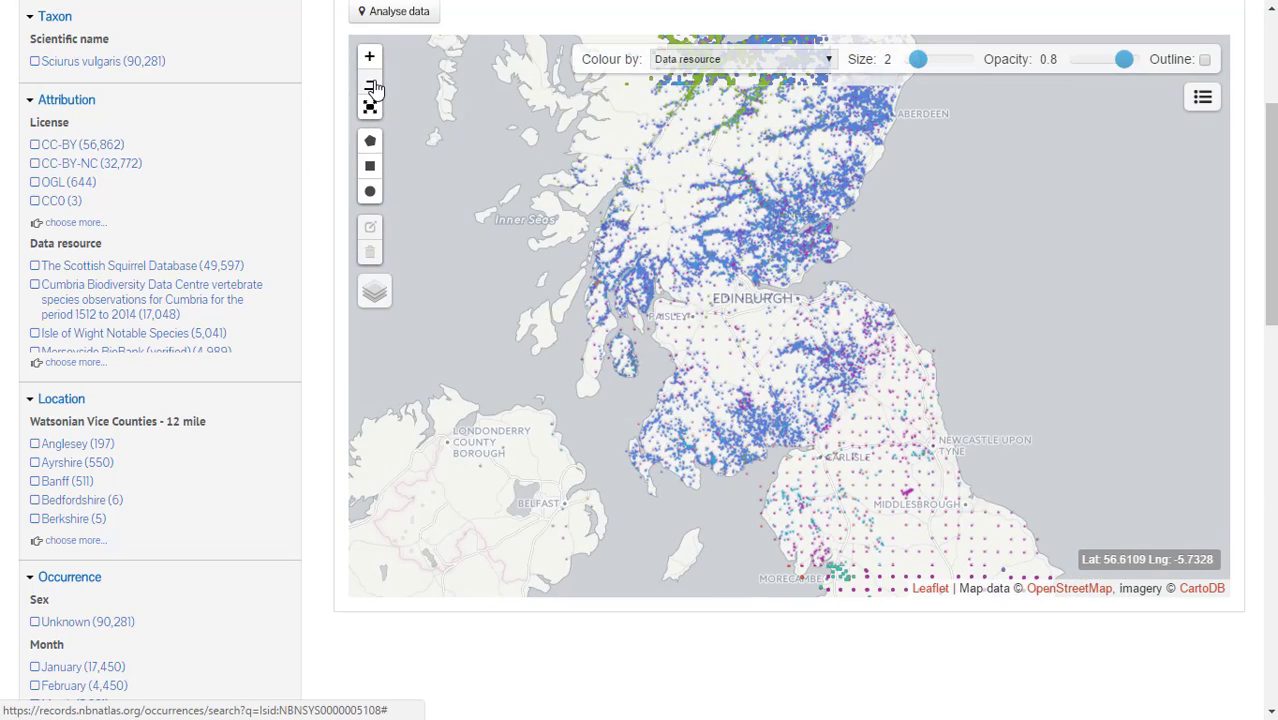
left_click(371, 84)
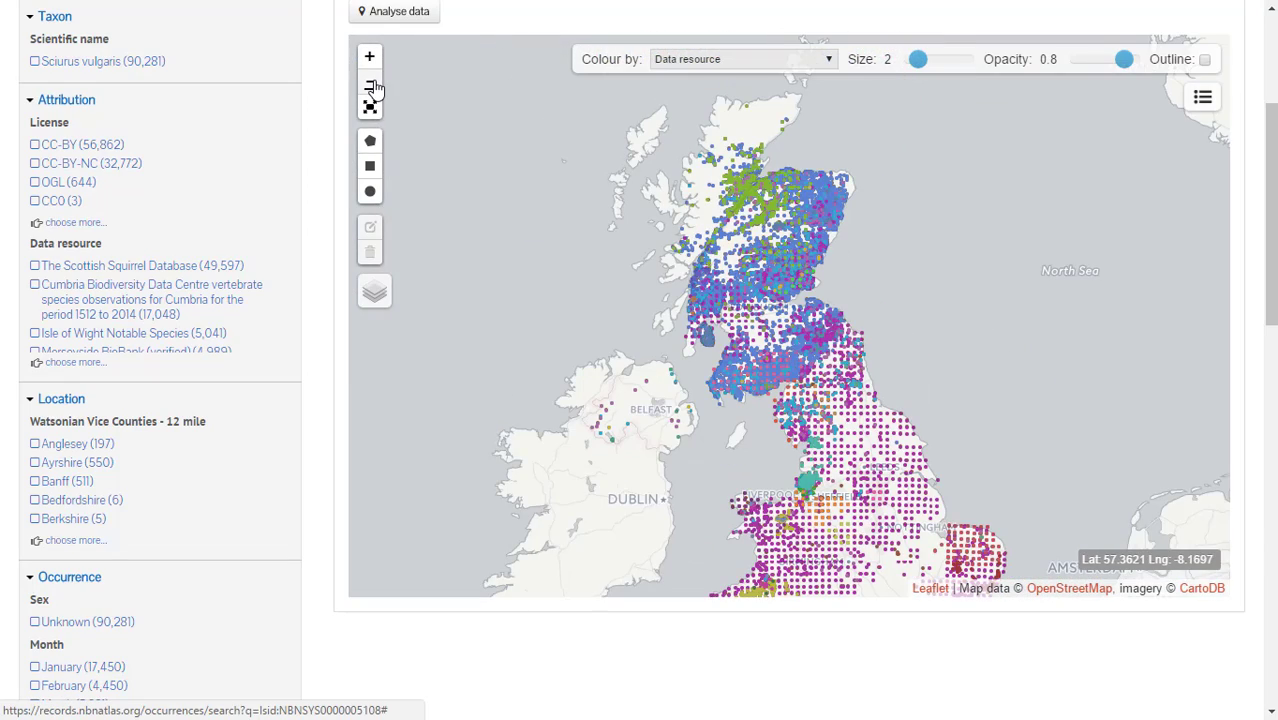
left_click(371, 84)
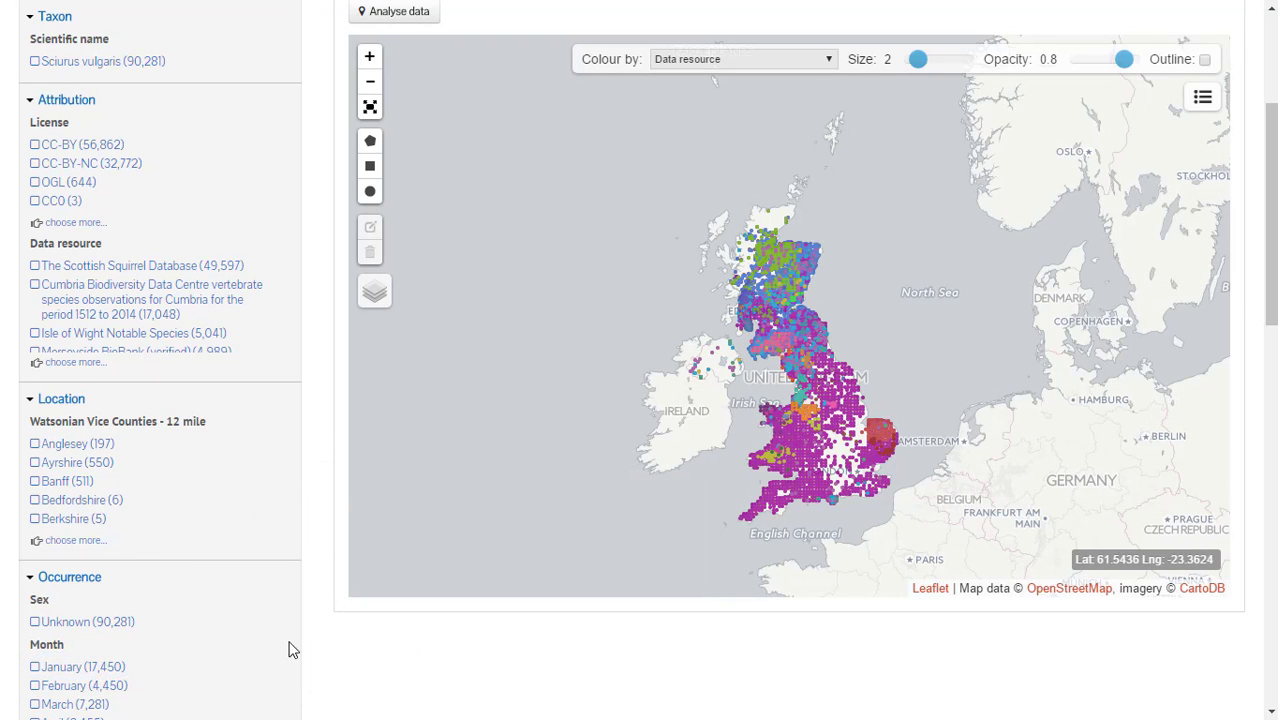
- Tick January under Month to narrow the red squirrel records to 17,450 results
left_click(34, 668)
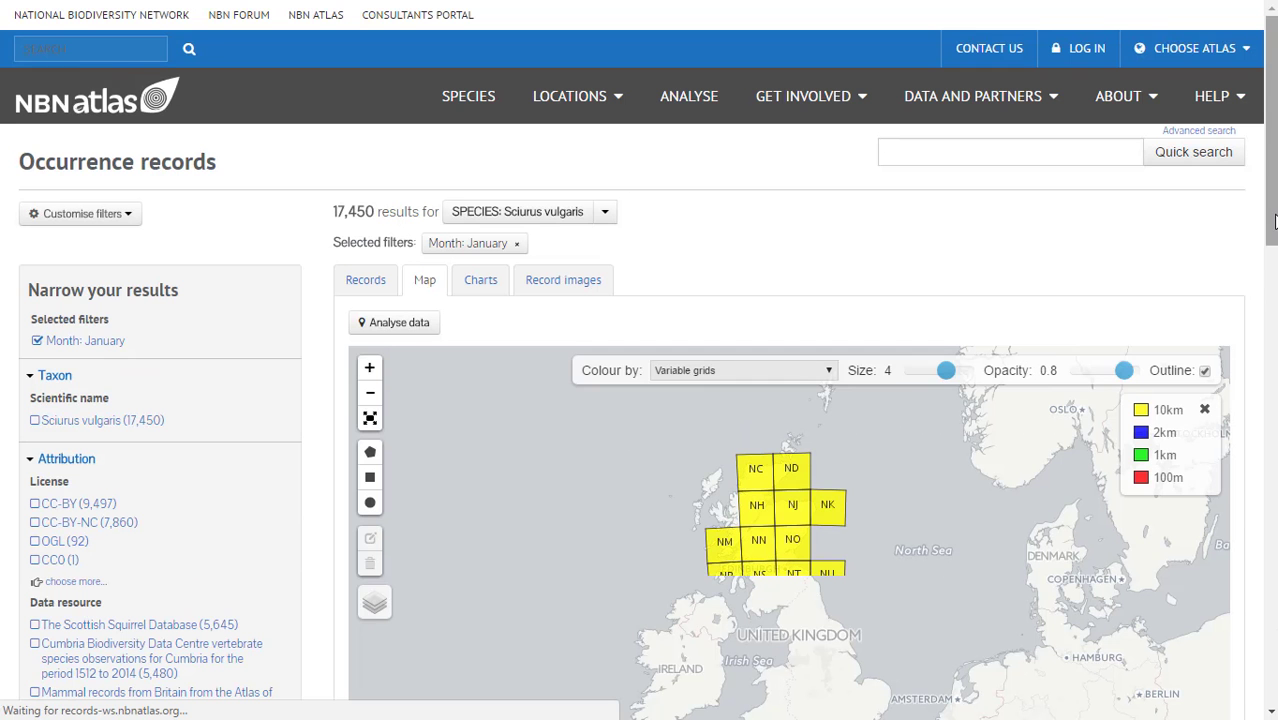
left_click_drag(1275, 225, 1275, 268)
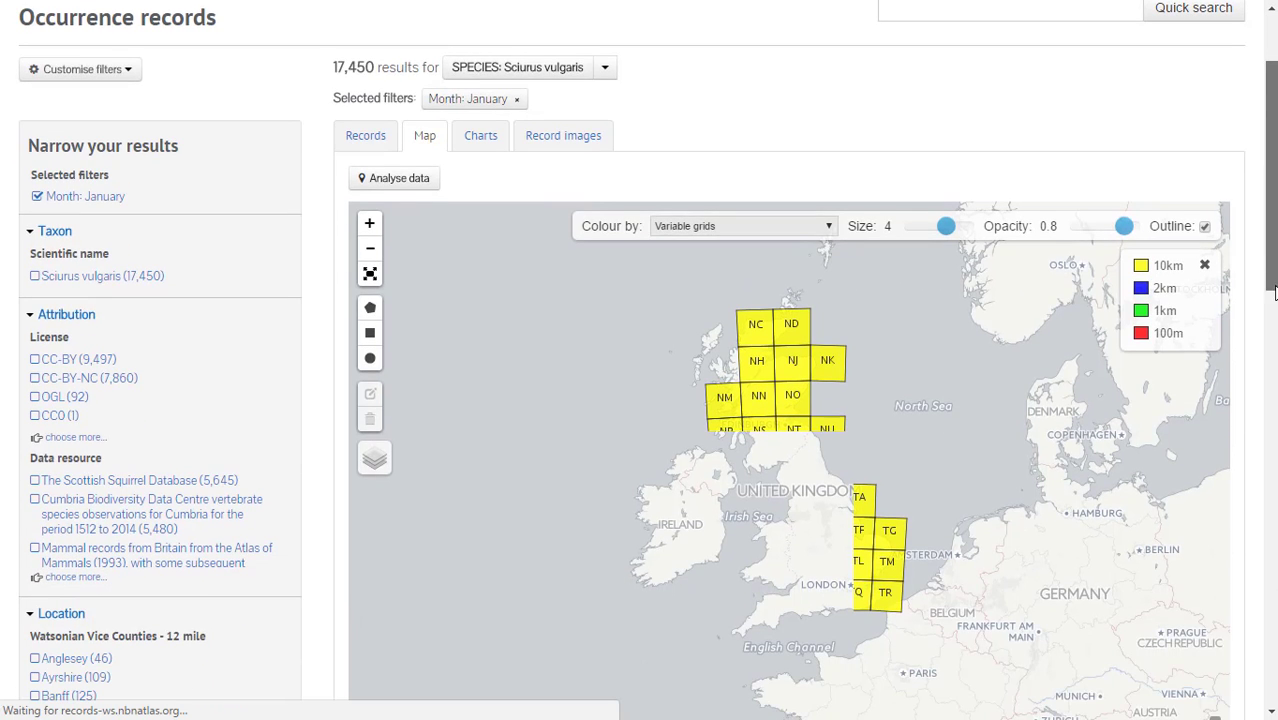
scroll(1275, 290, "down", 1)
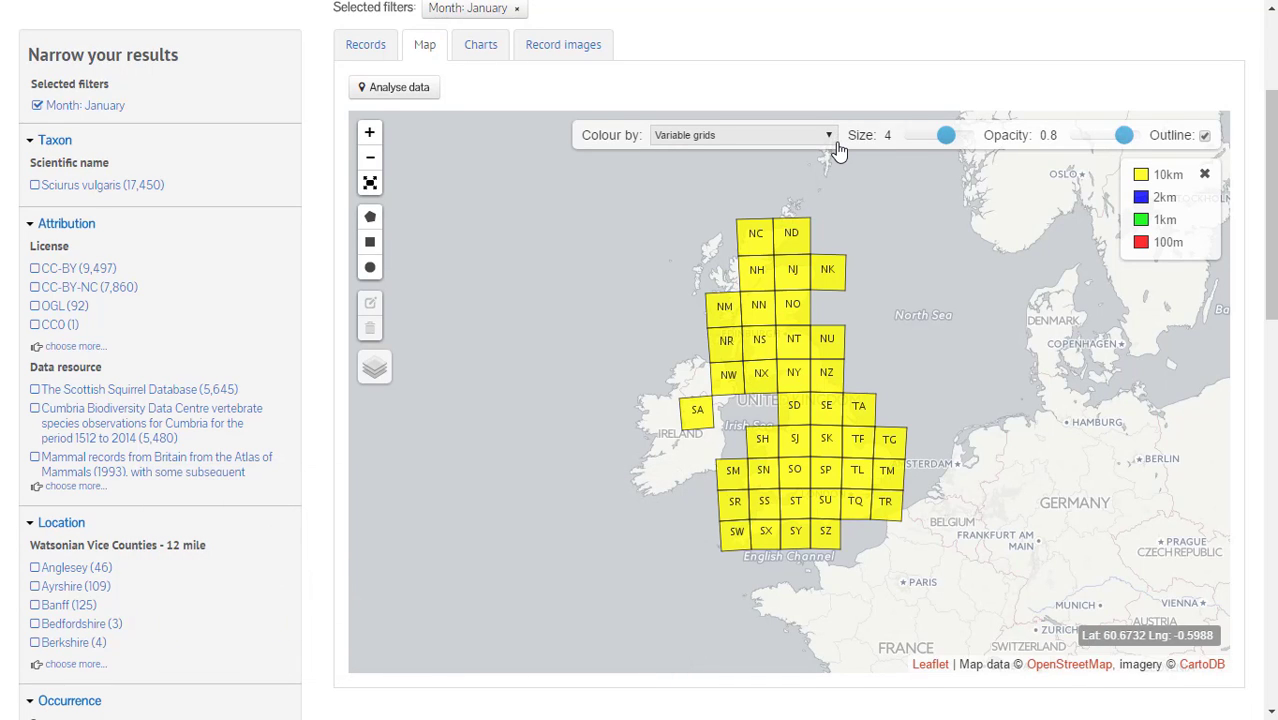
- Plot the January records as Default colour points with Outline unticked
left_click(829, 137)
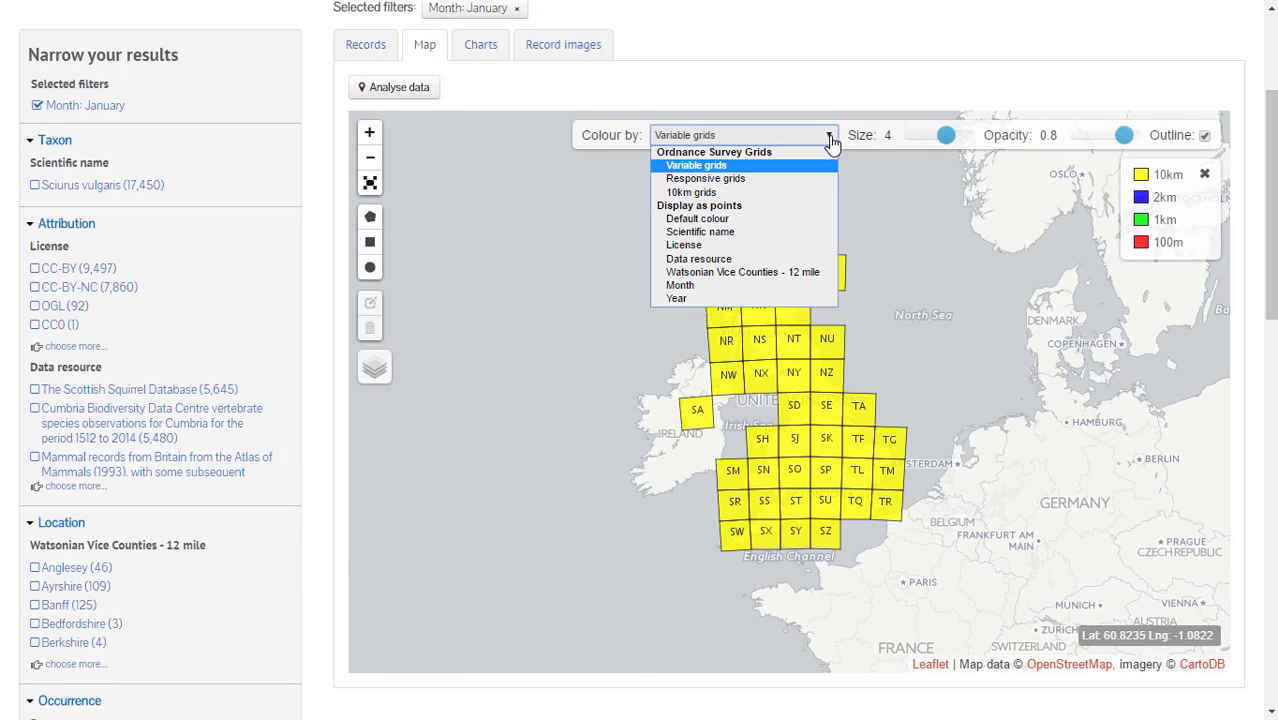
left_click(743, 218)
left_click(1204, 135)
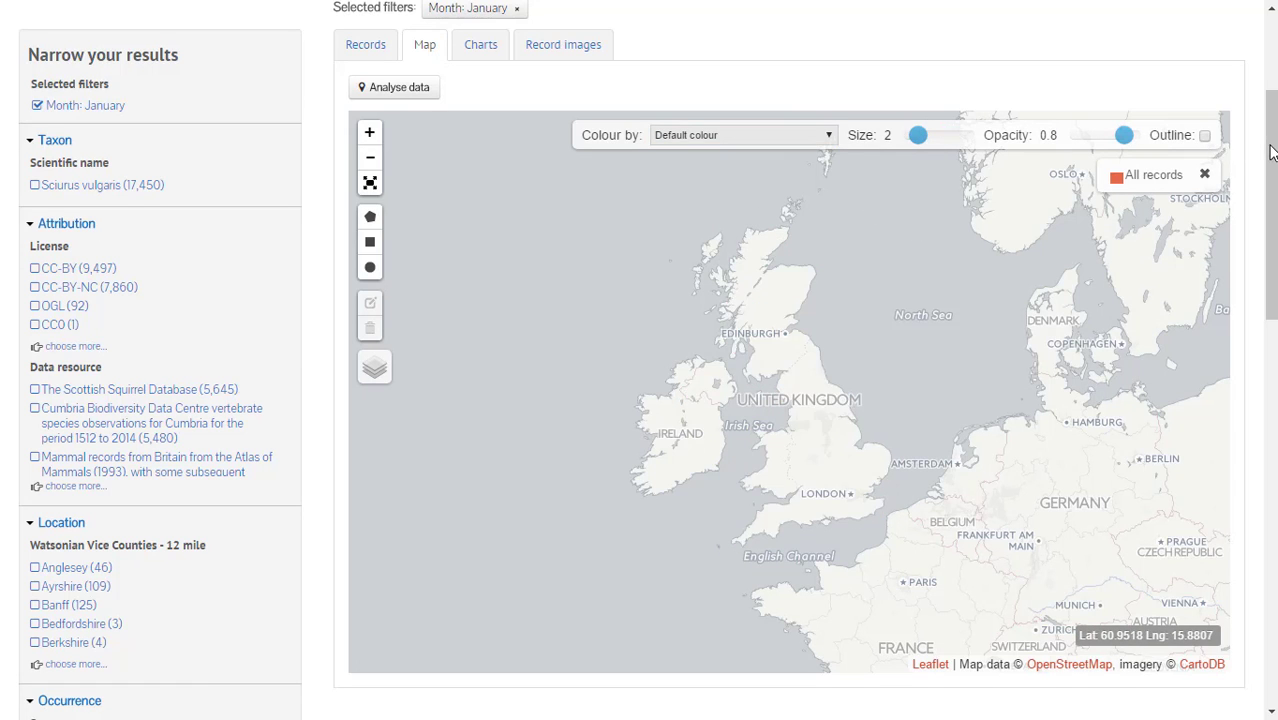
left_click_drag(1271, 155, 1271, 75)
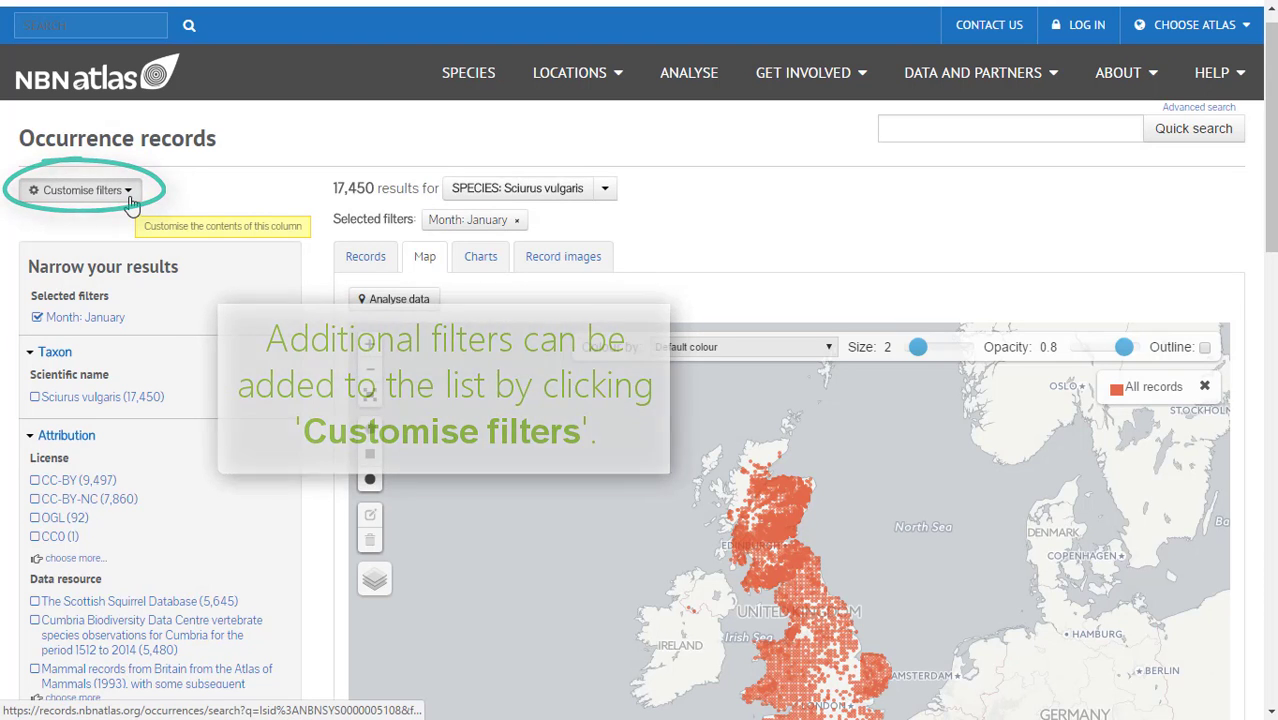
- Add Data provider under Attribution to the customised filter list and update it
left_click(129, 199)
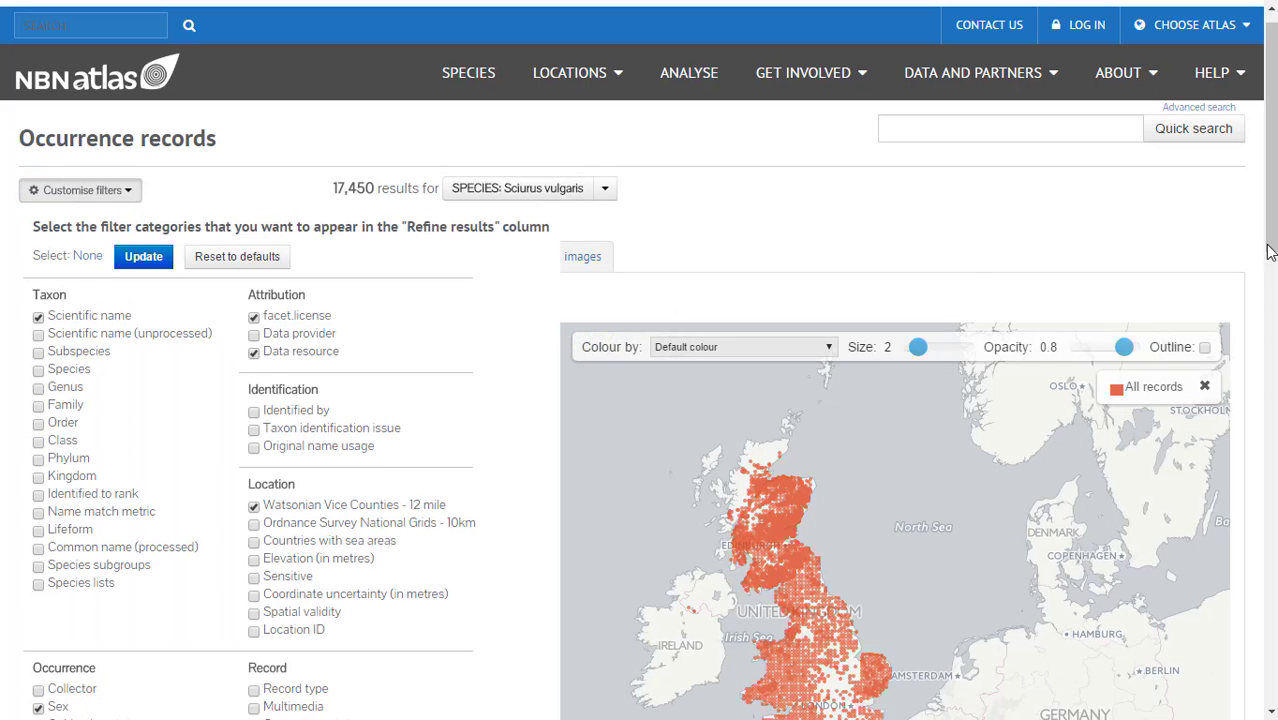
scroll(57, 336, "down", 2)
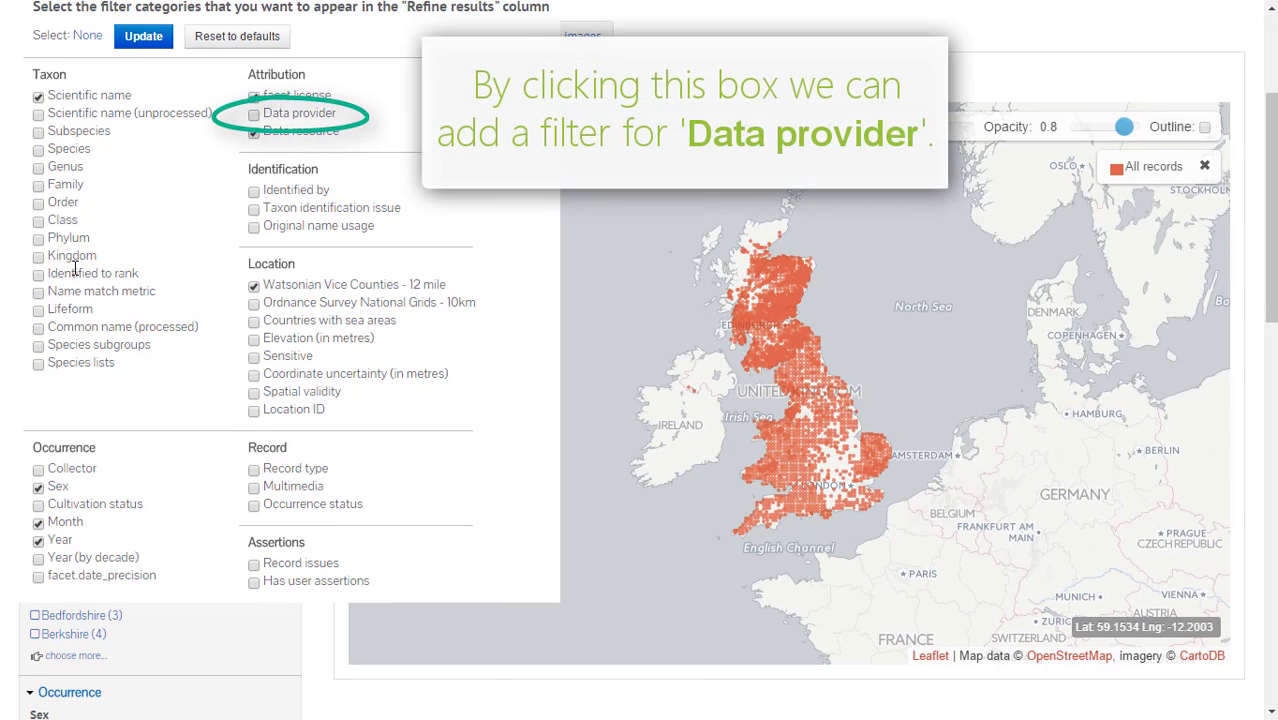
left_click(254, 114)
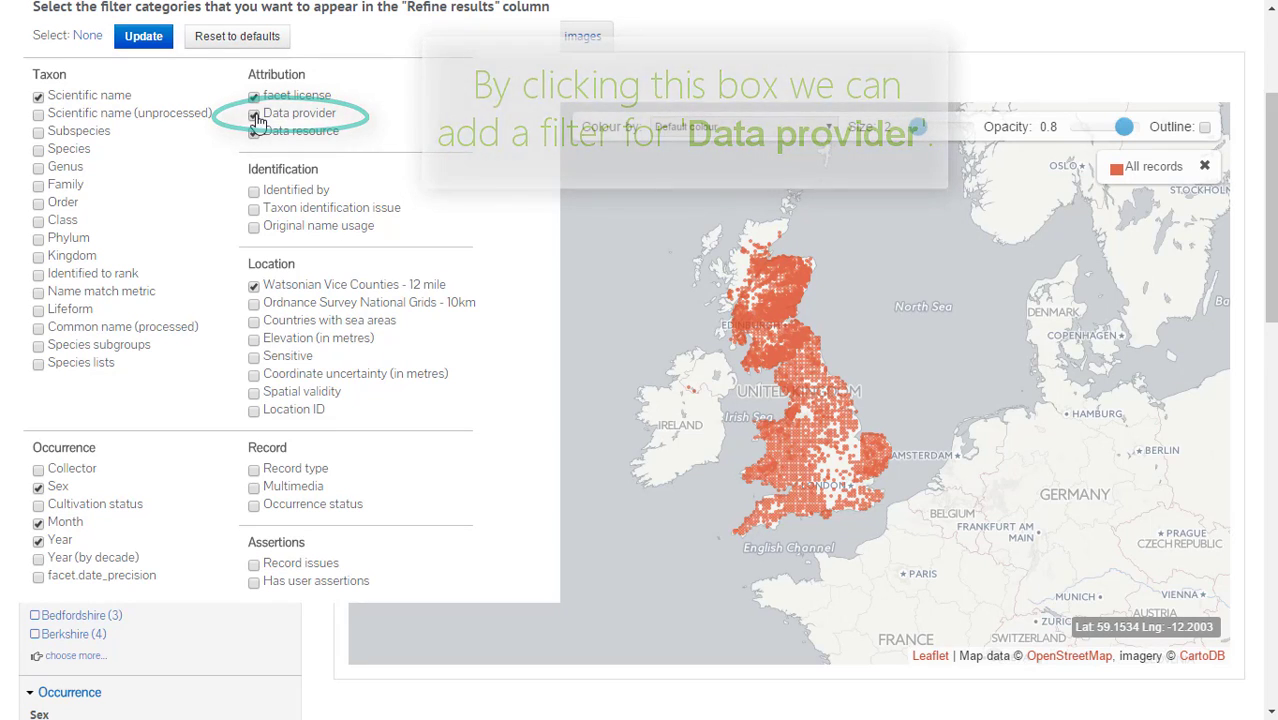
left_click(145, 38)
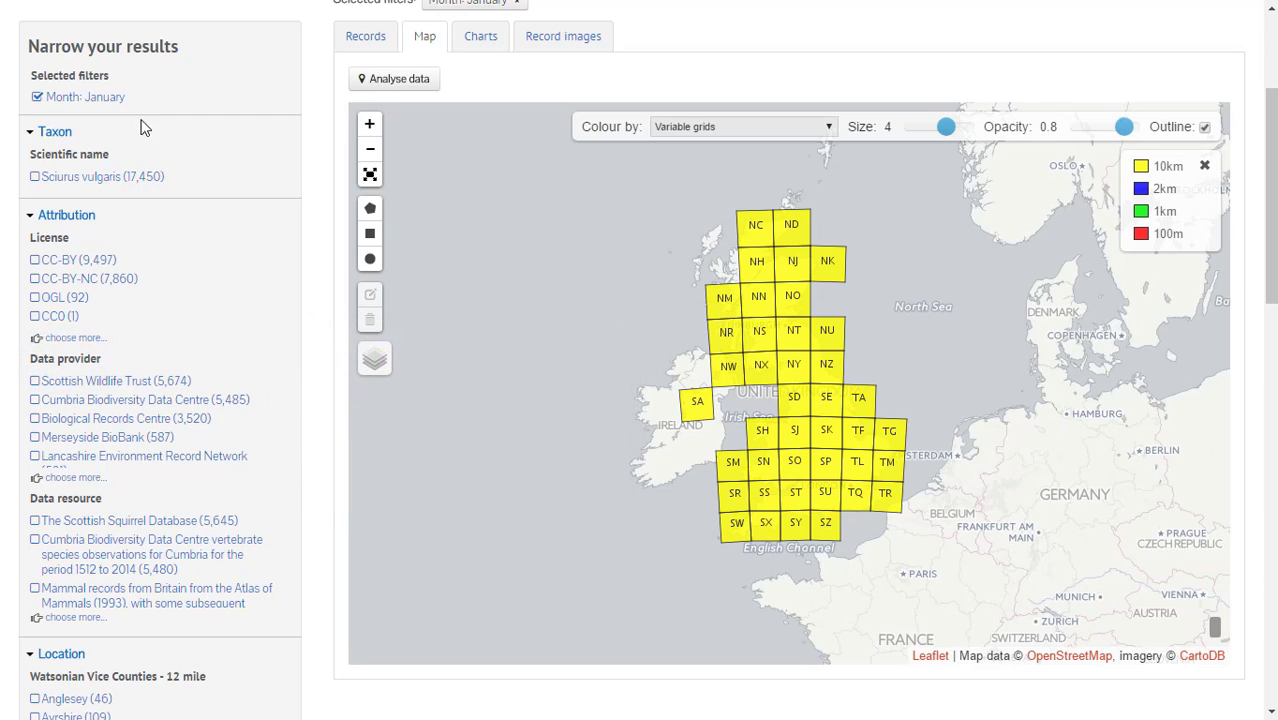
- Filter to Scottish Wildlife Trust records (5,674) and colour them with Default colour
scroll(232, 135, "down", 2)
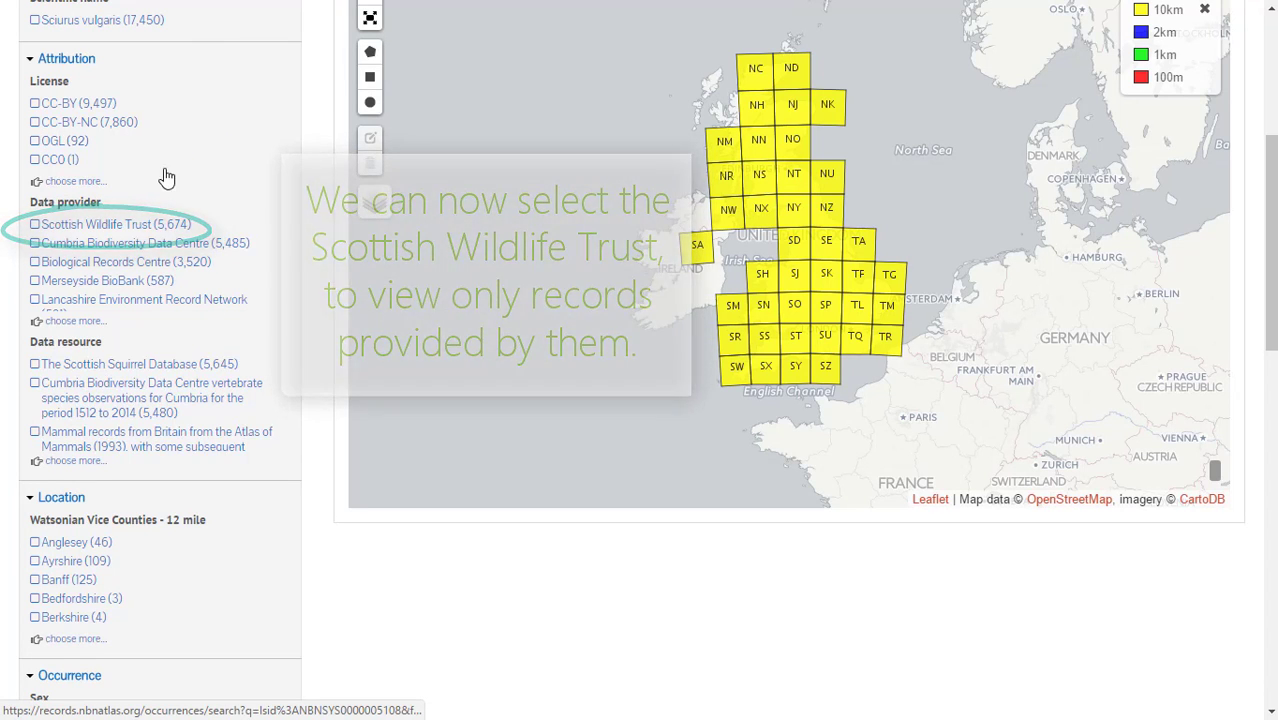
left_click(38, 228)
scroll(1052, 305, "down", 2)
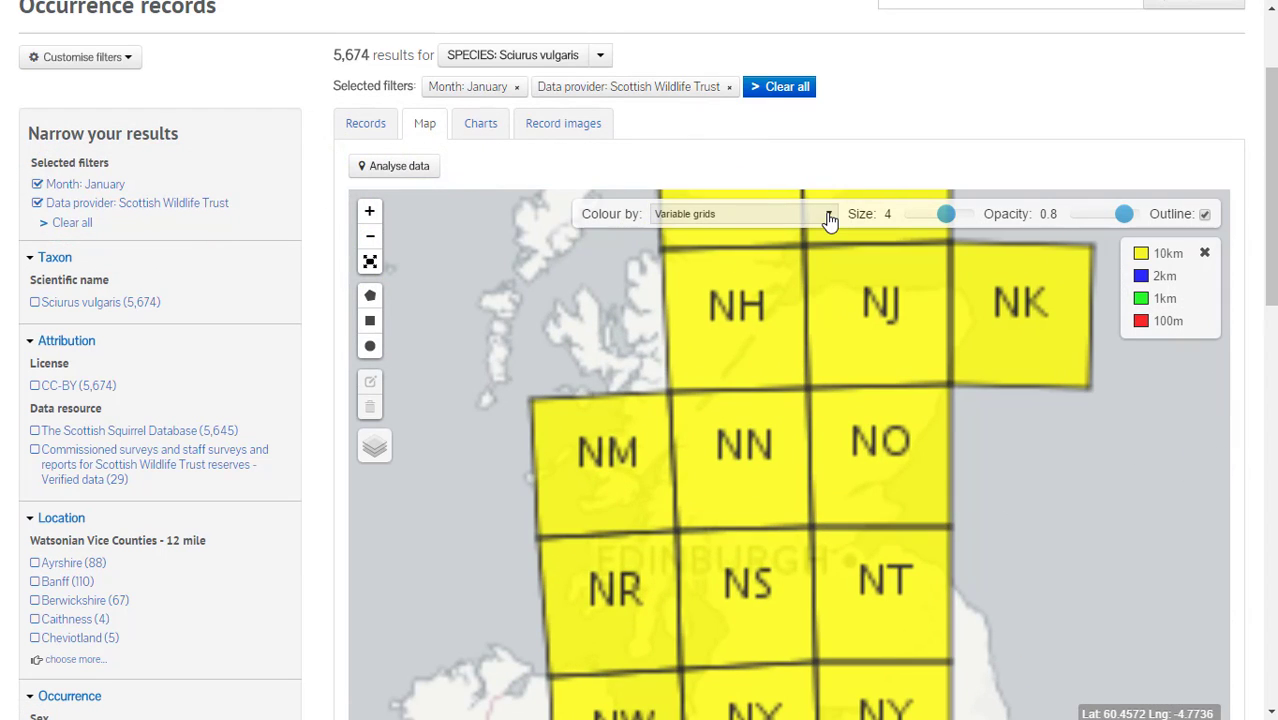
left_click(830, 214)
left_click(720, 294)
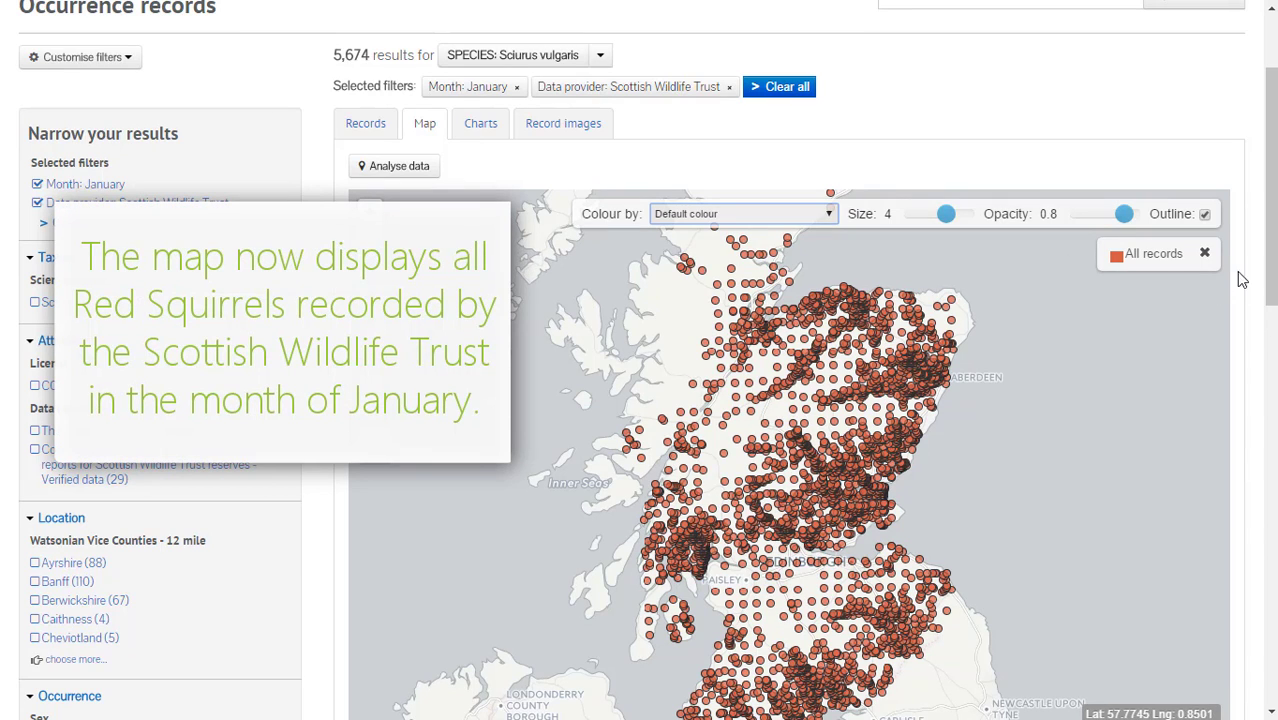
- Collapse the All records map legend into its icon
left_click(1205, 254)
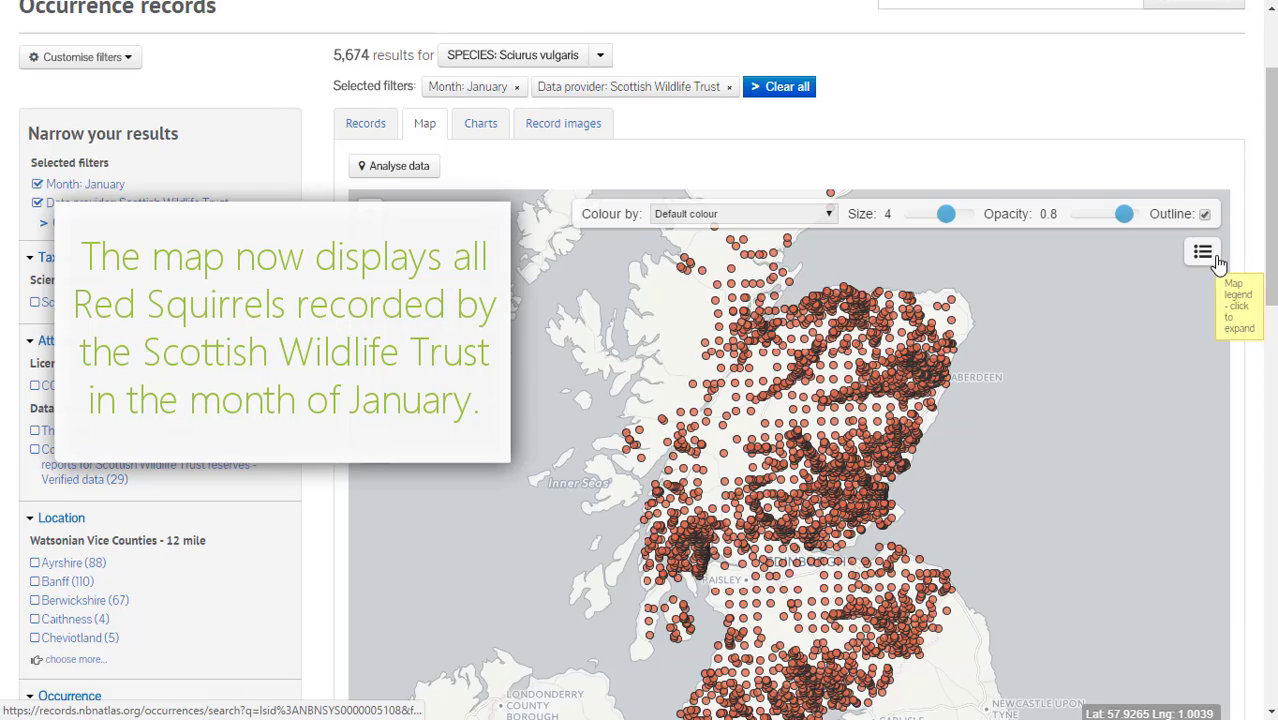